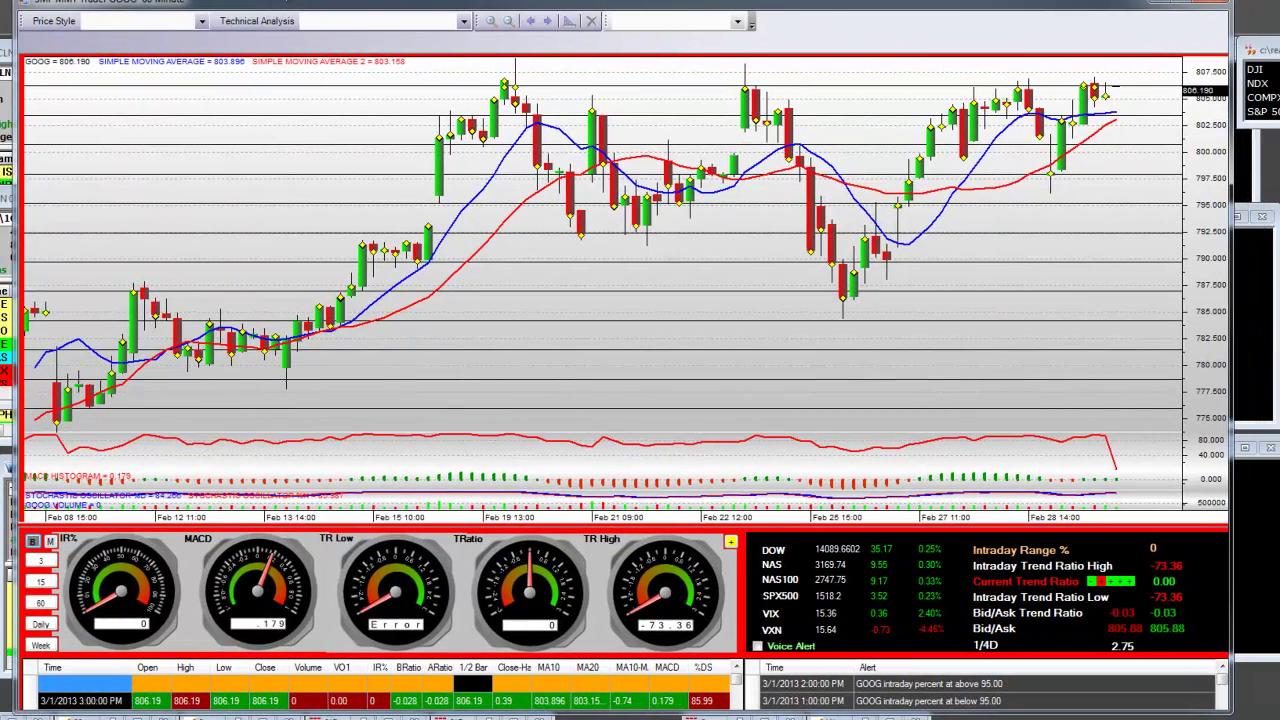
# Step: Review the GOOG 780, 785, 790 and 800 calls one by one in the Options Alert List
pyautogui.moveTo(278, 0); pyautogui.dragTo(337, 21)
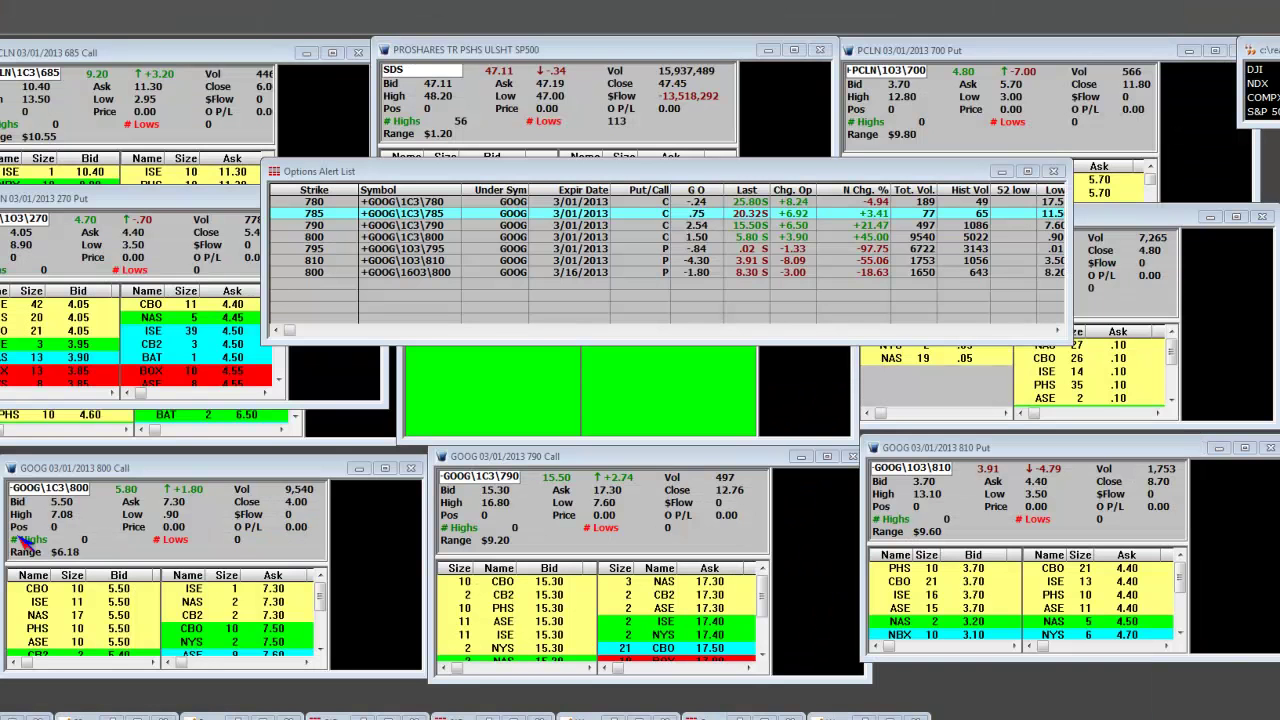
pyautogui.click(582, 202)
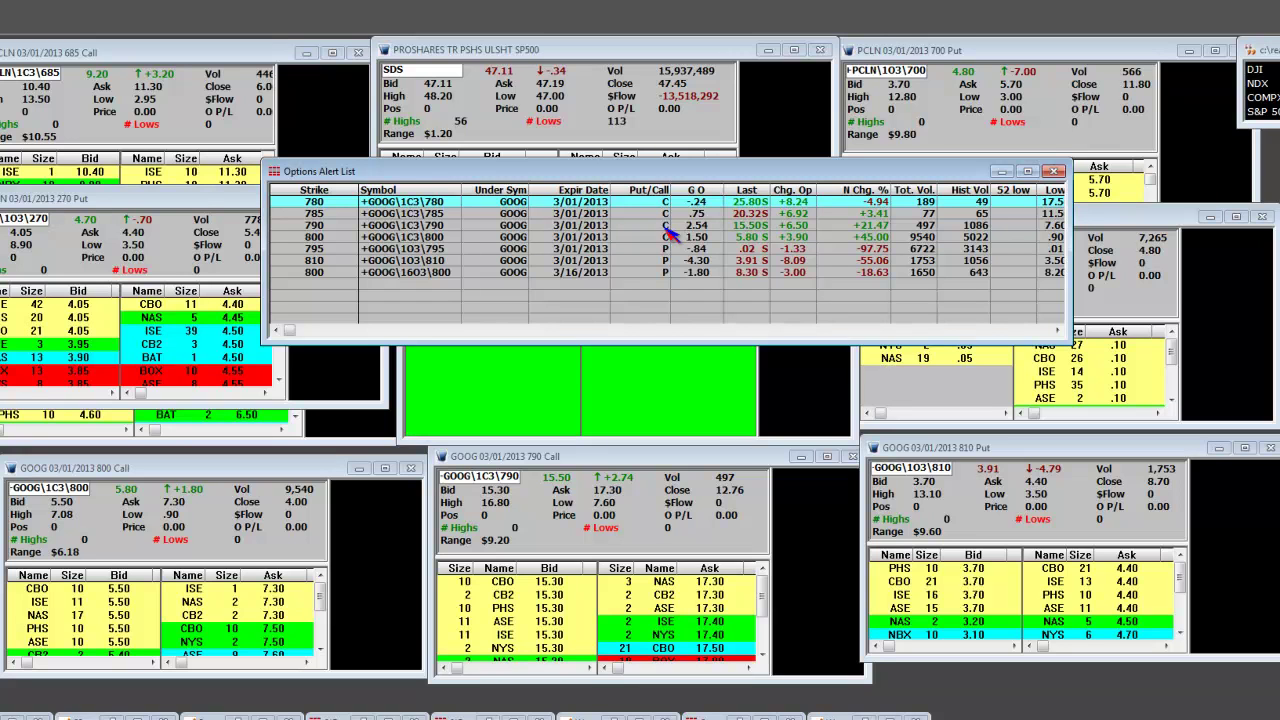
pyautogui.click(446, 214)
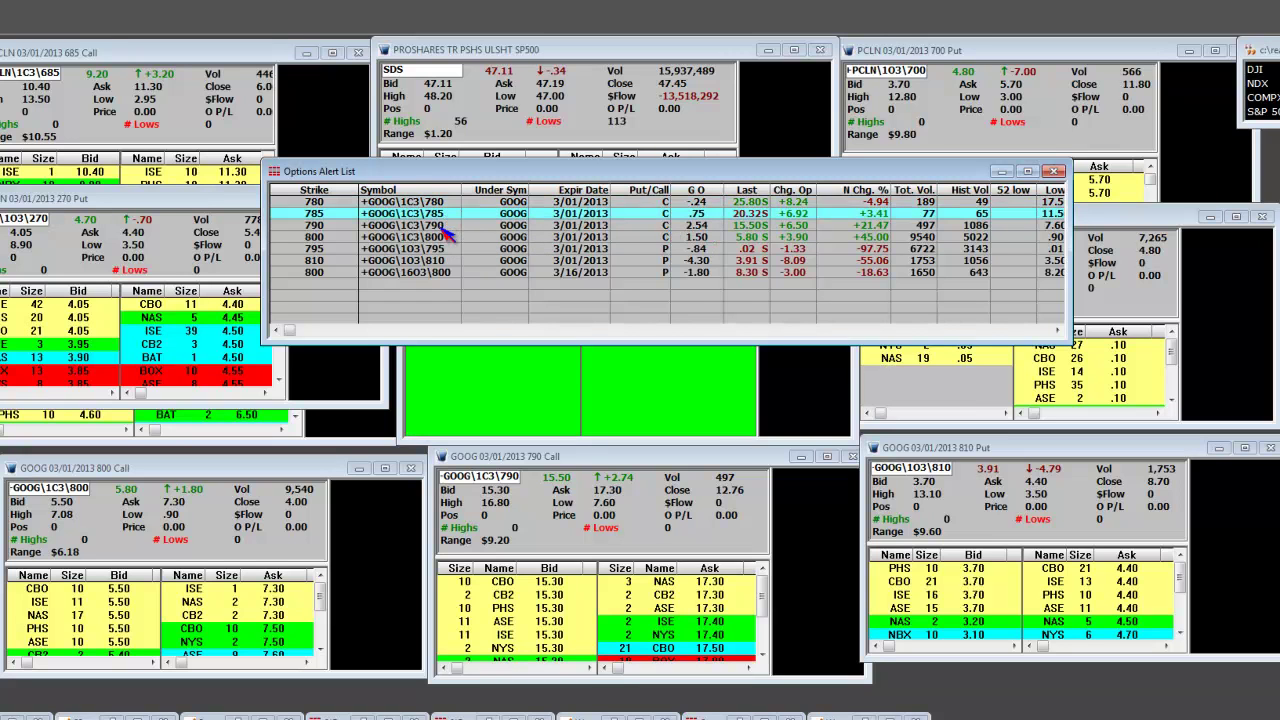
pyautogui.click(446, 226)
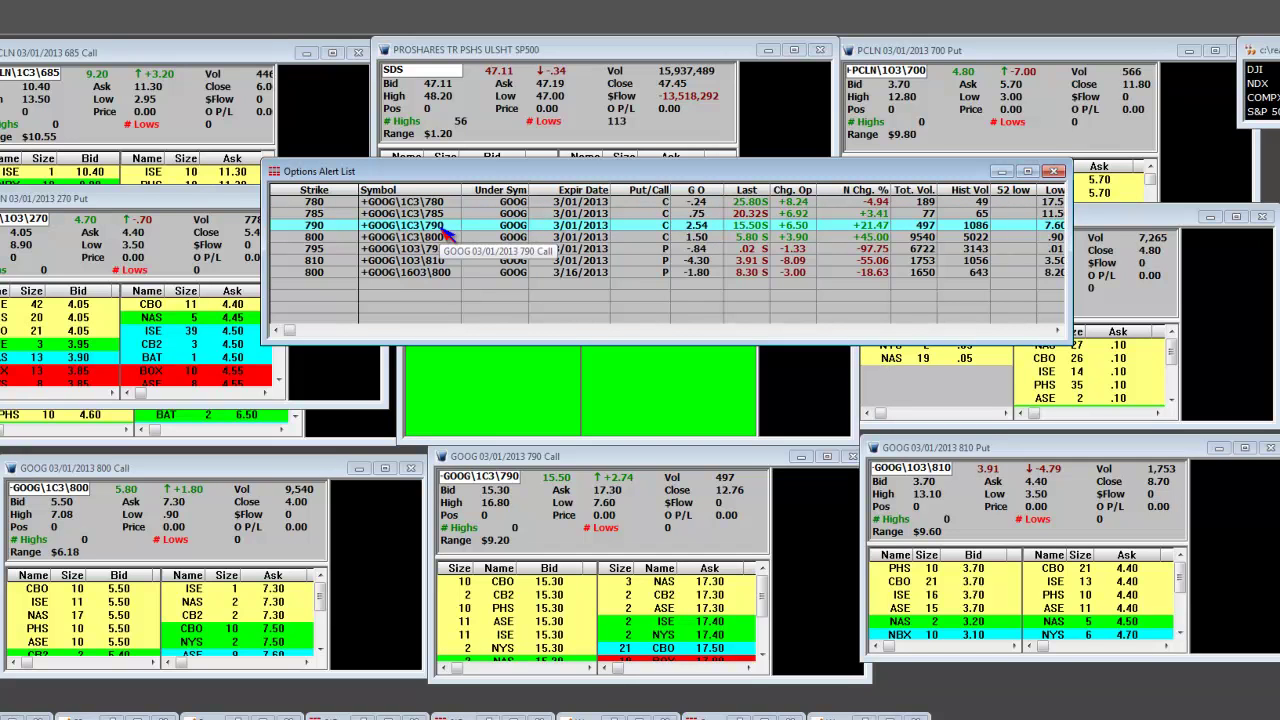
pyautogui.click(442, 238)
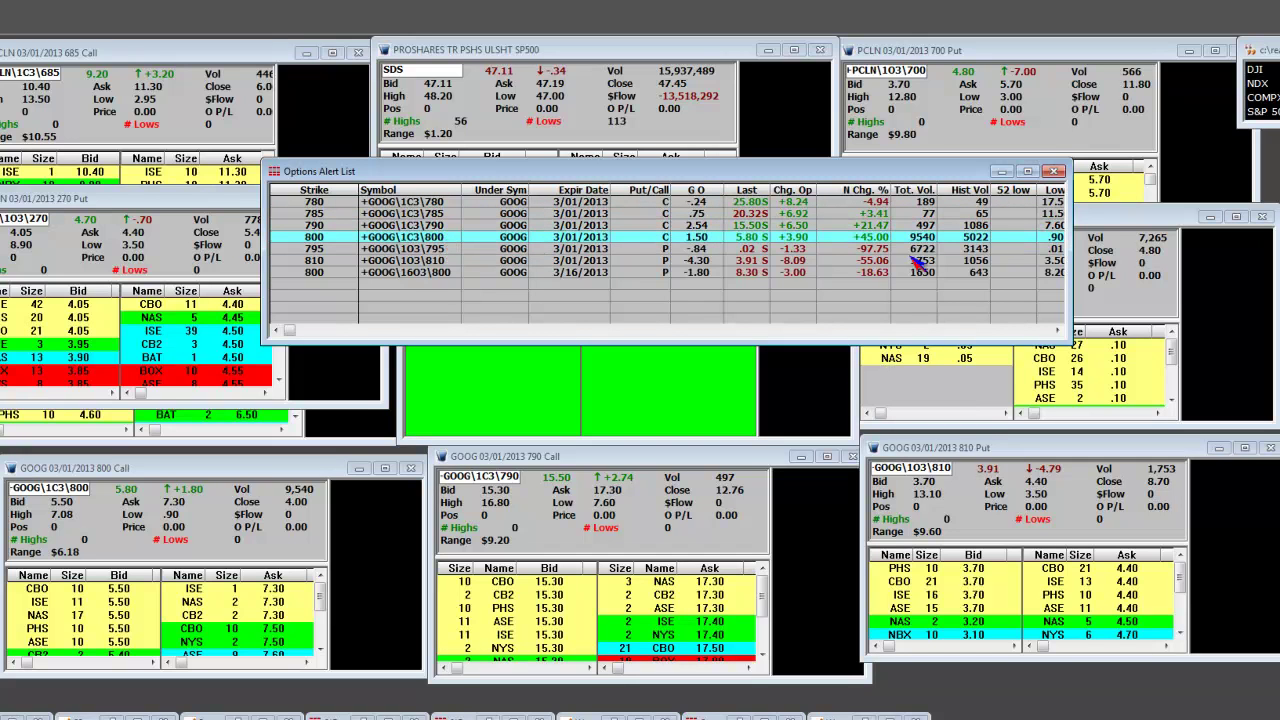
# Step: Reposition and widen the Options Alert List until its columns through 52 High fit in the window
pyautogui.moveTo(1068, 243); pyautogui.dragTo(1146, 245)
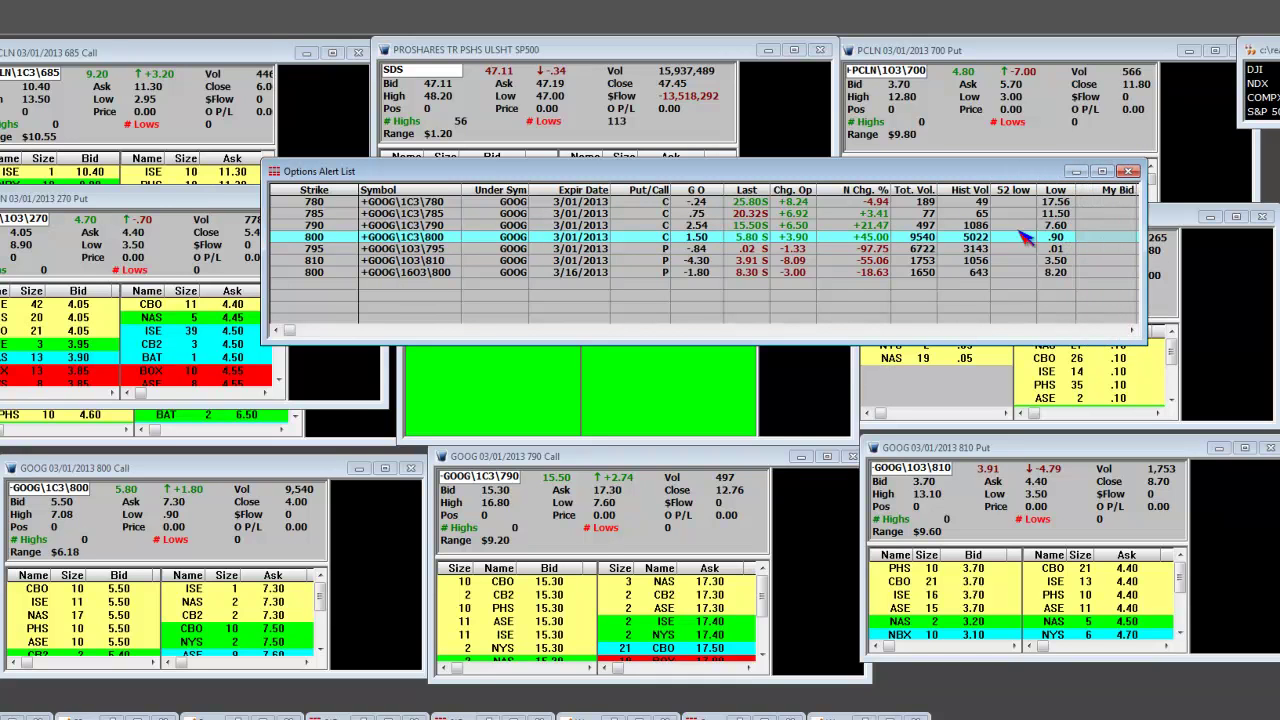
pyautogui.click(750, 226)
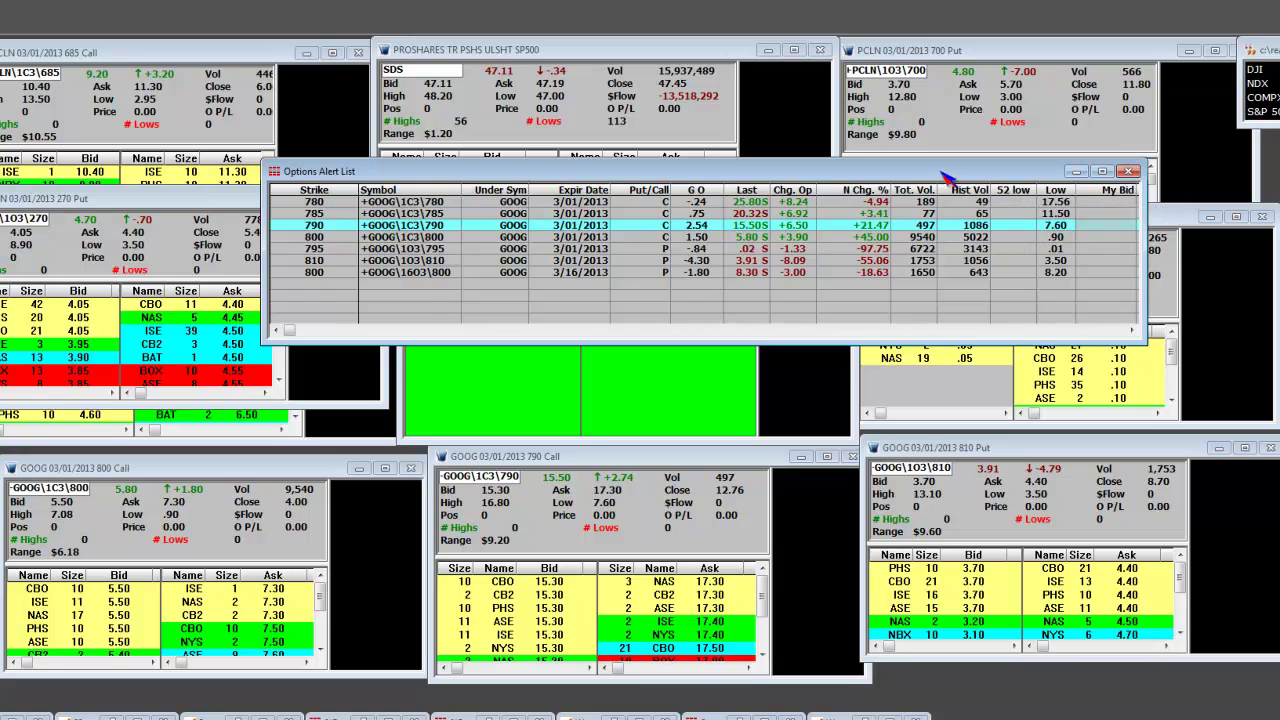
pyautogui.moveTo(945, 180); pyautogui.dragTo(848, 177)
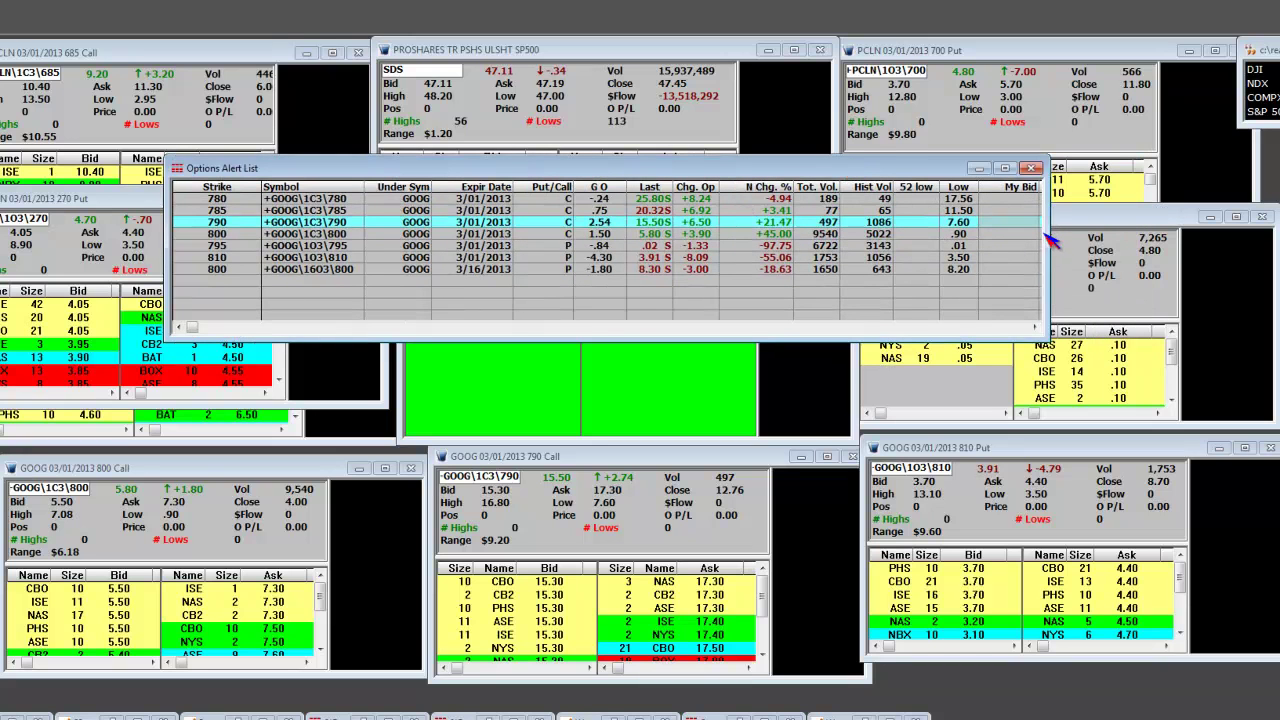
pyautogui.moveTo(1047, 233); pyautogui.dragTo(1147, 233)
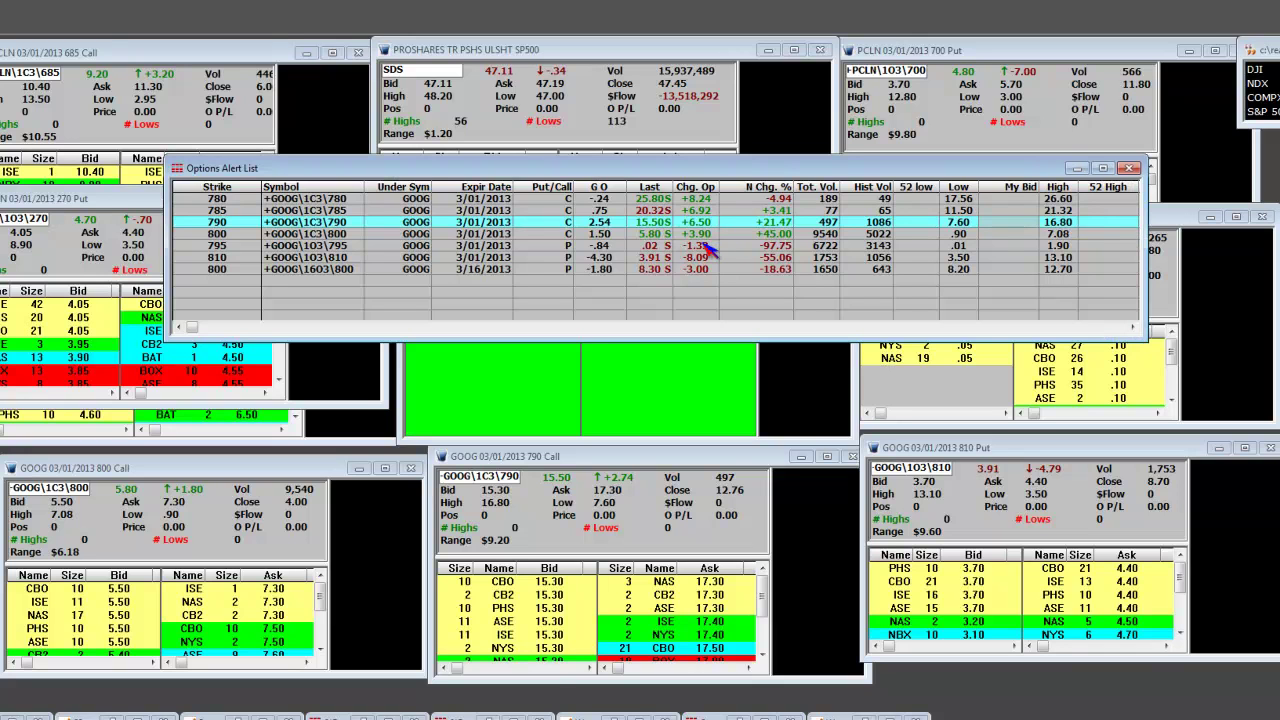
# Step: Review the GOOG 795 and 810 puts and the 800, 790 and 785 calls in the Options Alert List
pyautogui.click(786, 249)
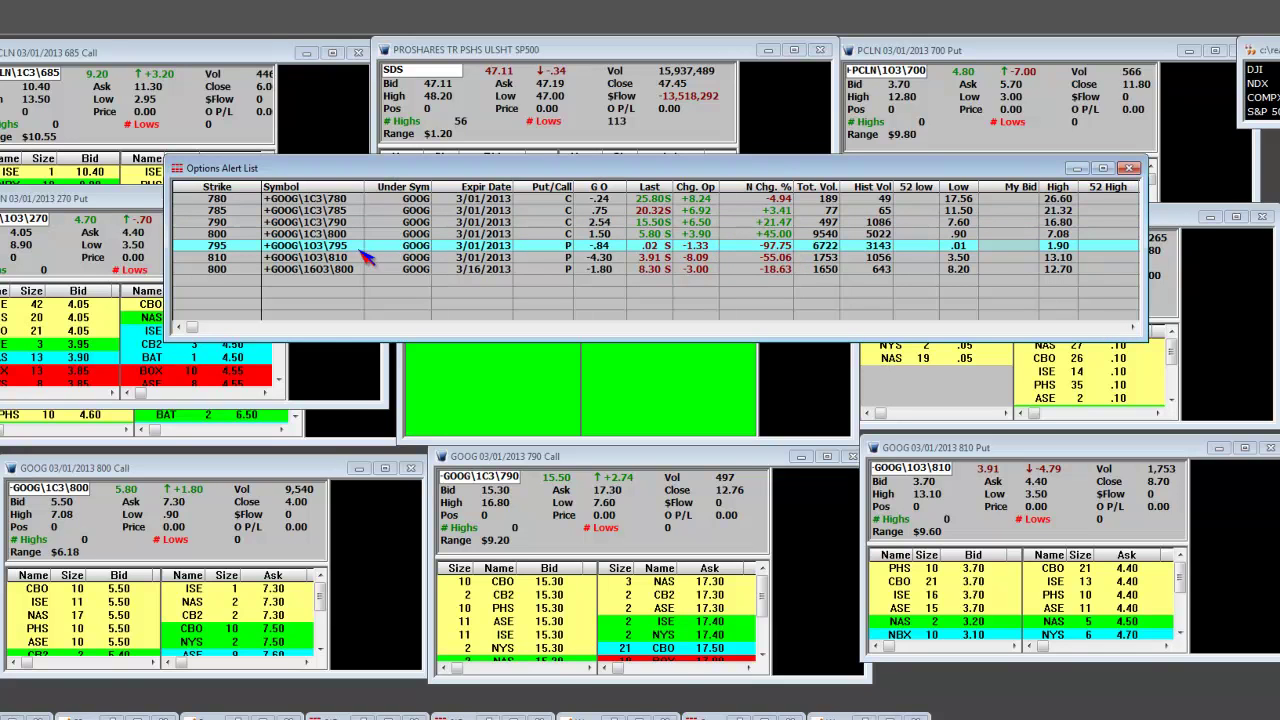
pyautogui.click(783, 258)
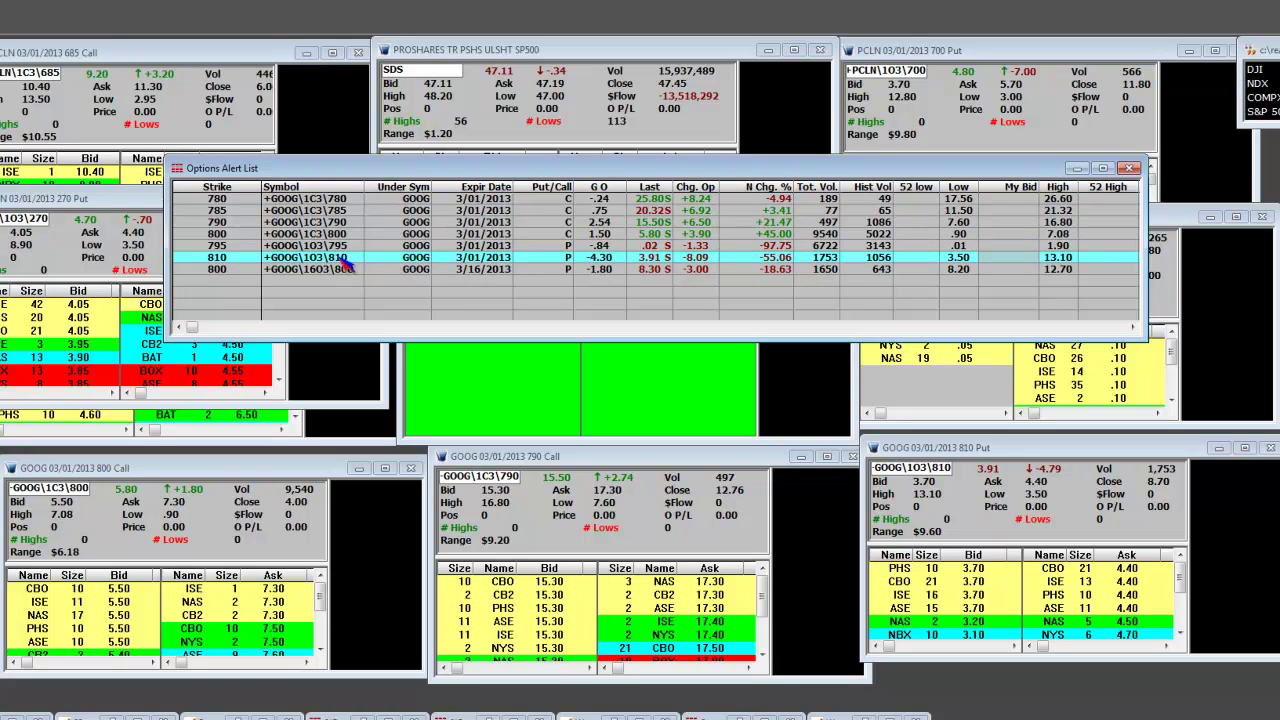
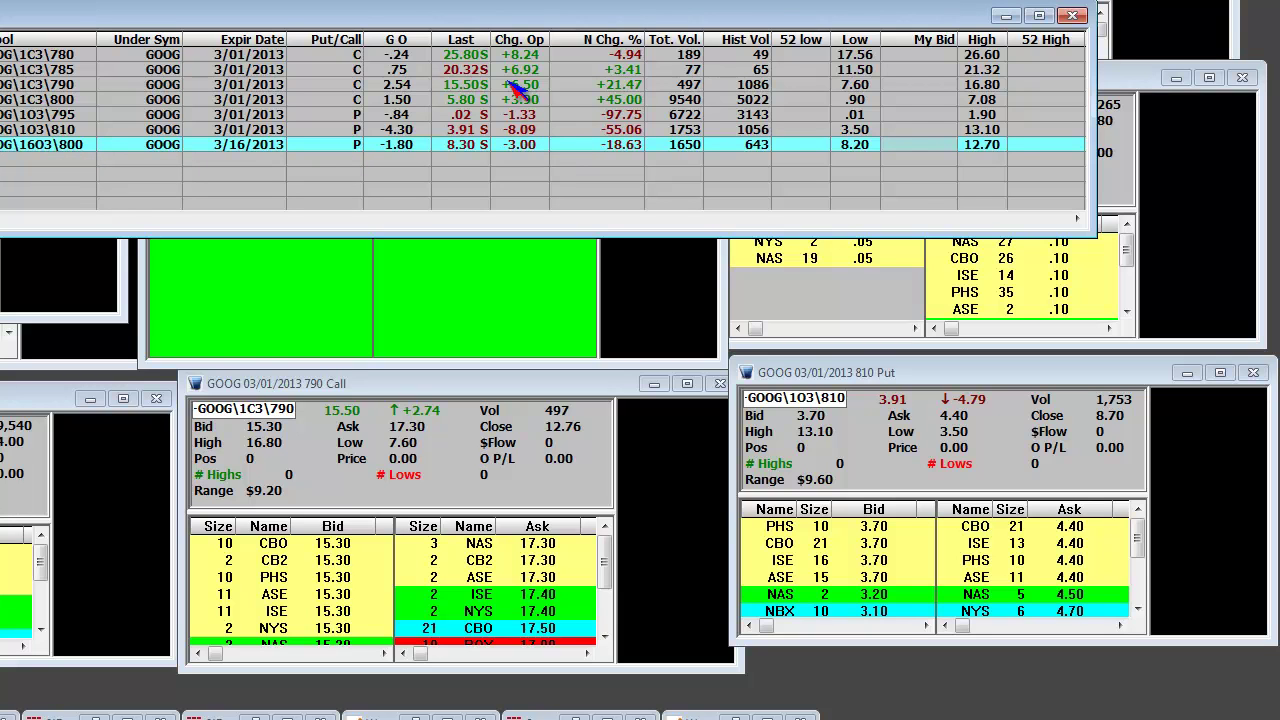
pyautogui.click(632, 100)
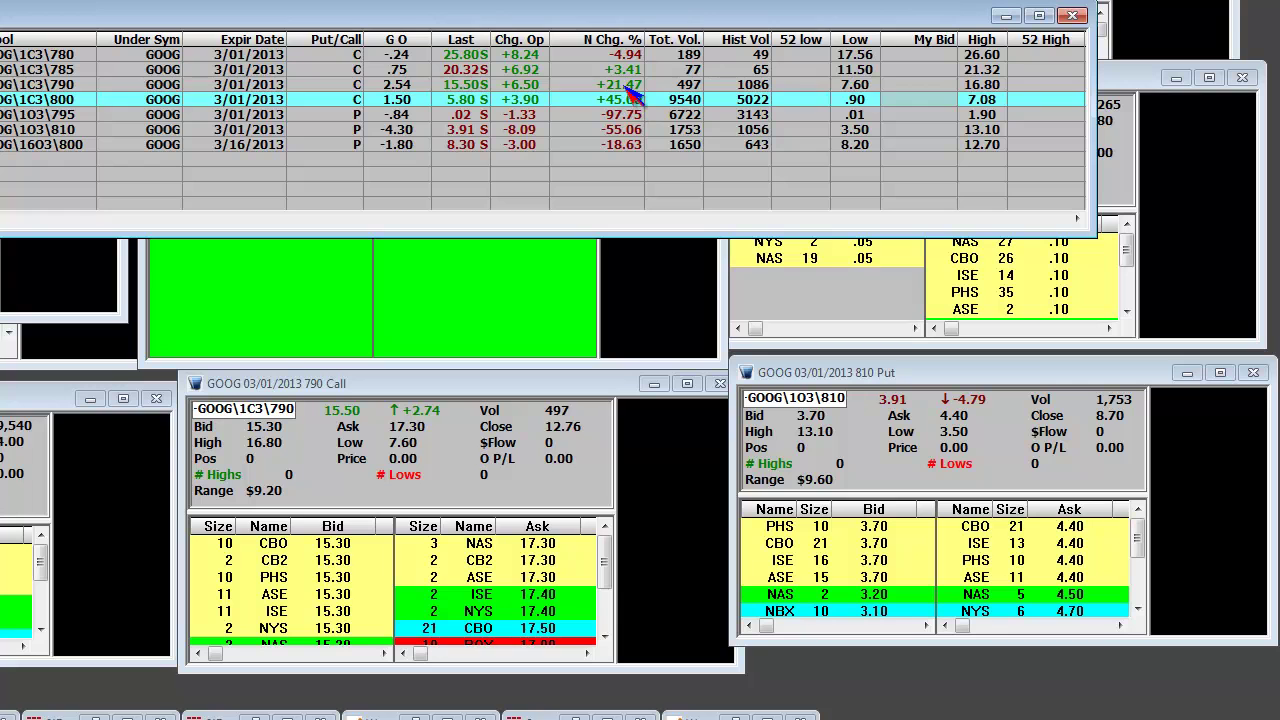
pyautogui.click(630, 86)
pyautogui.click(630, 72)
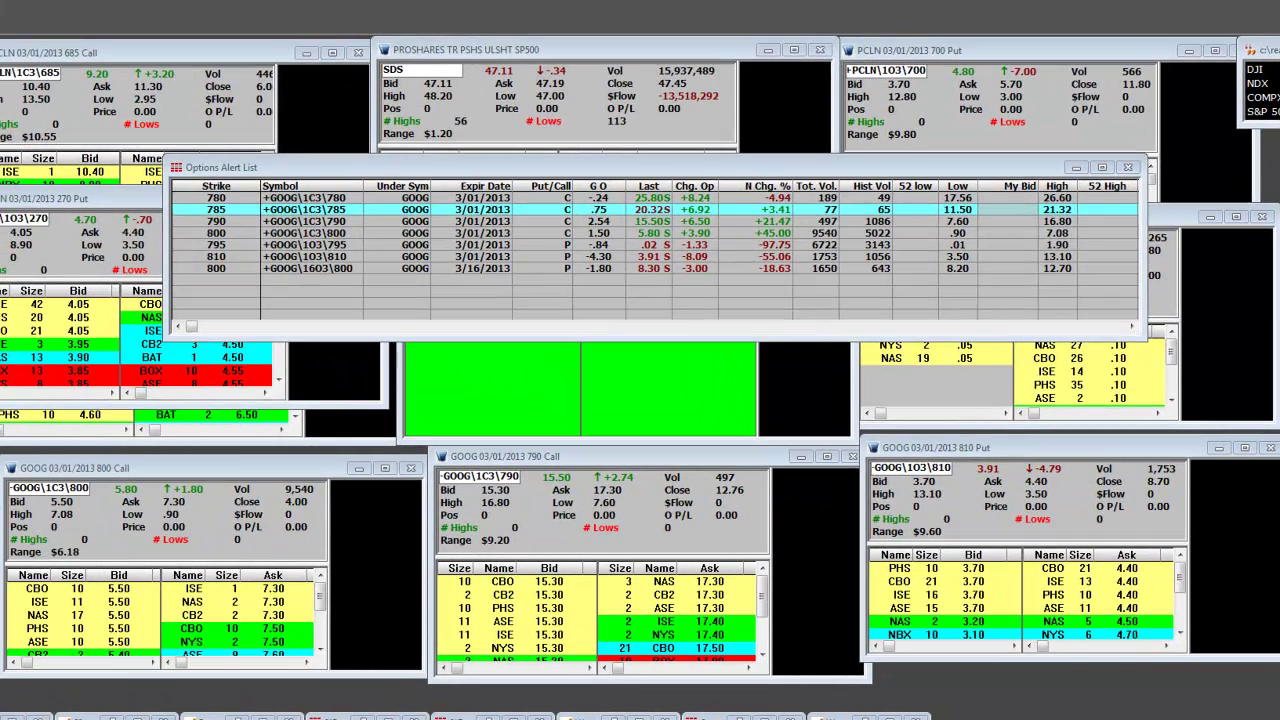
# Step: Load the GOOG 03/08/2013 810 put into the SDS quote window and remove the GOOG calls plus the 795 and 810 puts from the alert list
pyautogui.moveTo(245, 201); pyautogui.dragTo(516, 89)
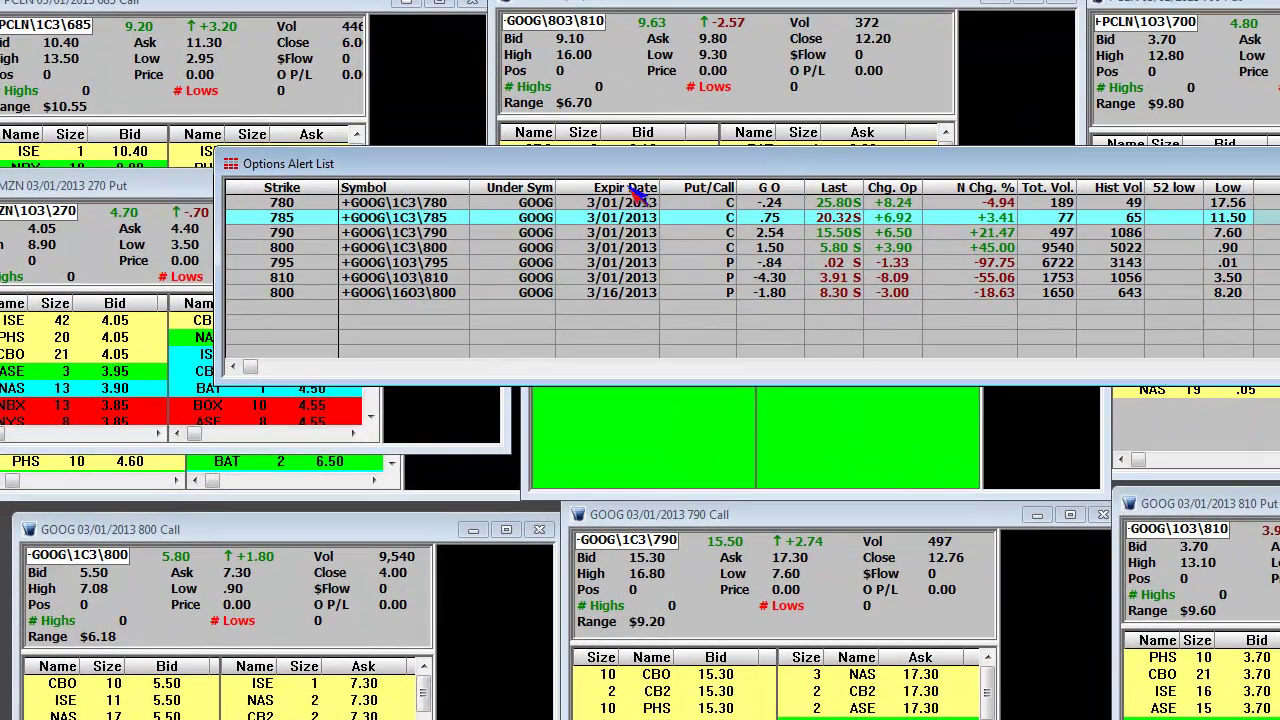
pyautogui.click(318, 203)
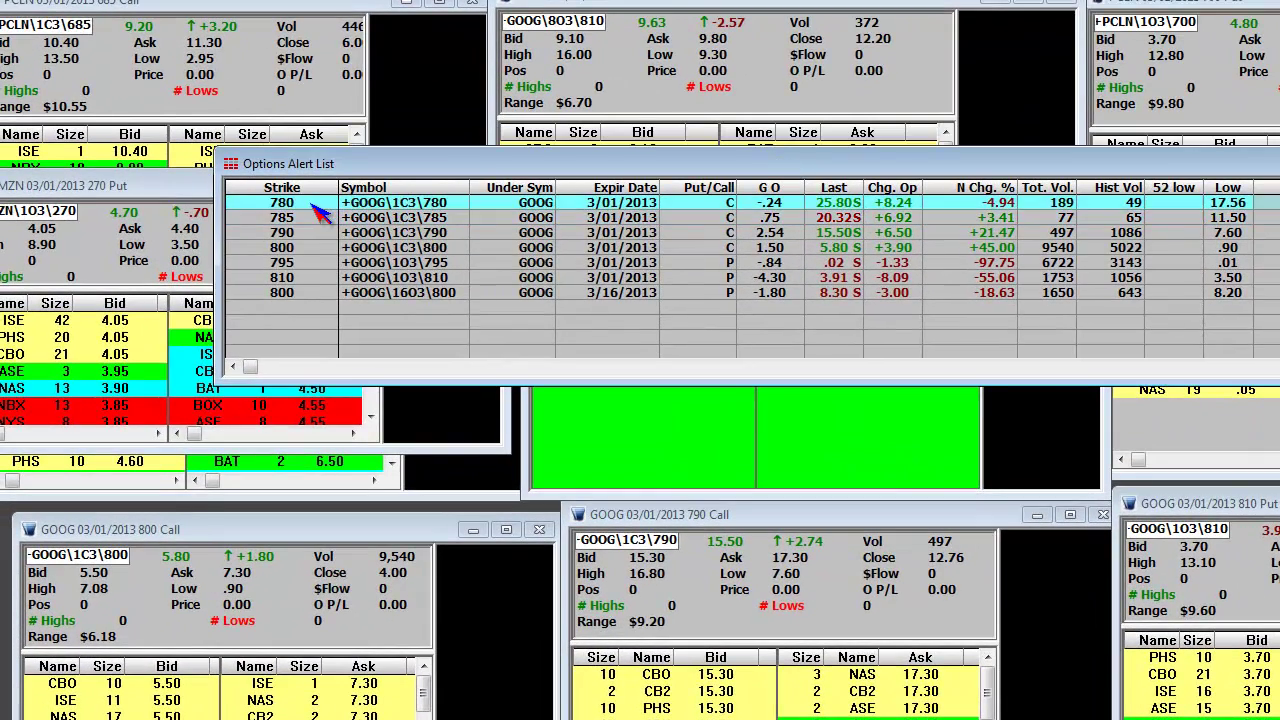
pyautogui.press('Delete')
pyautogui.press('Delete')
pyautogui.press('Delete')
pyautogui.press('Delete')
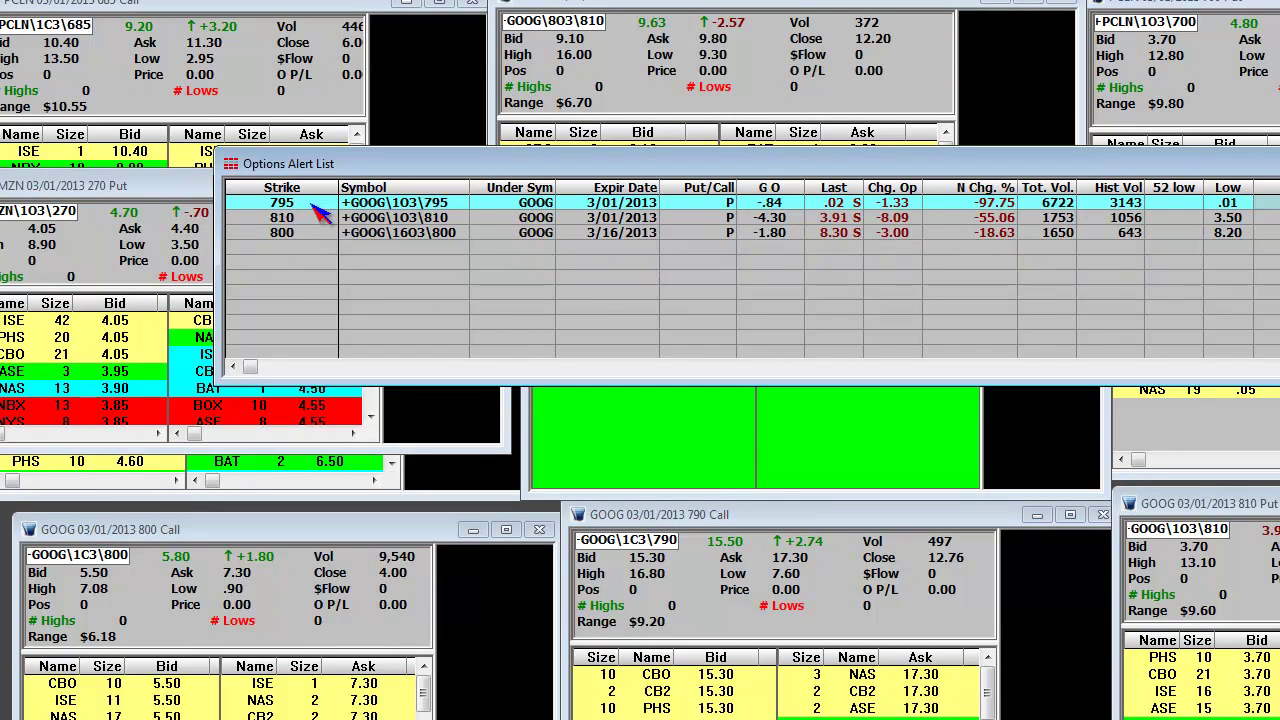
pyautogui.press('Delete')
pyautogui.press('Delete')
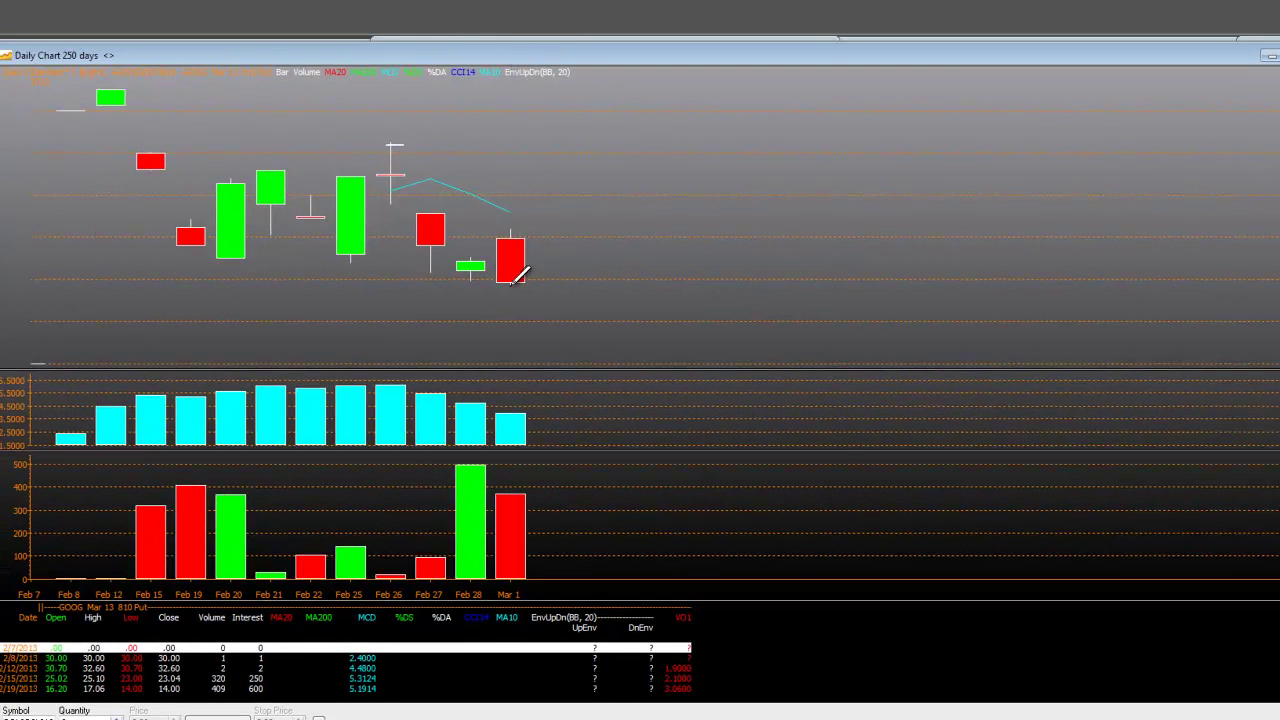
# Step: On the 810 put daily chart, draw lines joining the Feb 25 low, Feb 26 high and Mar 1 low, plus a short horizontal line below Mar 1
pyautogui.moveTo(391, 143); pyautogui.dragTo(513, 283)
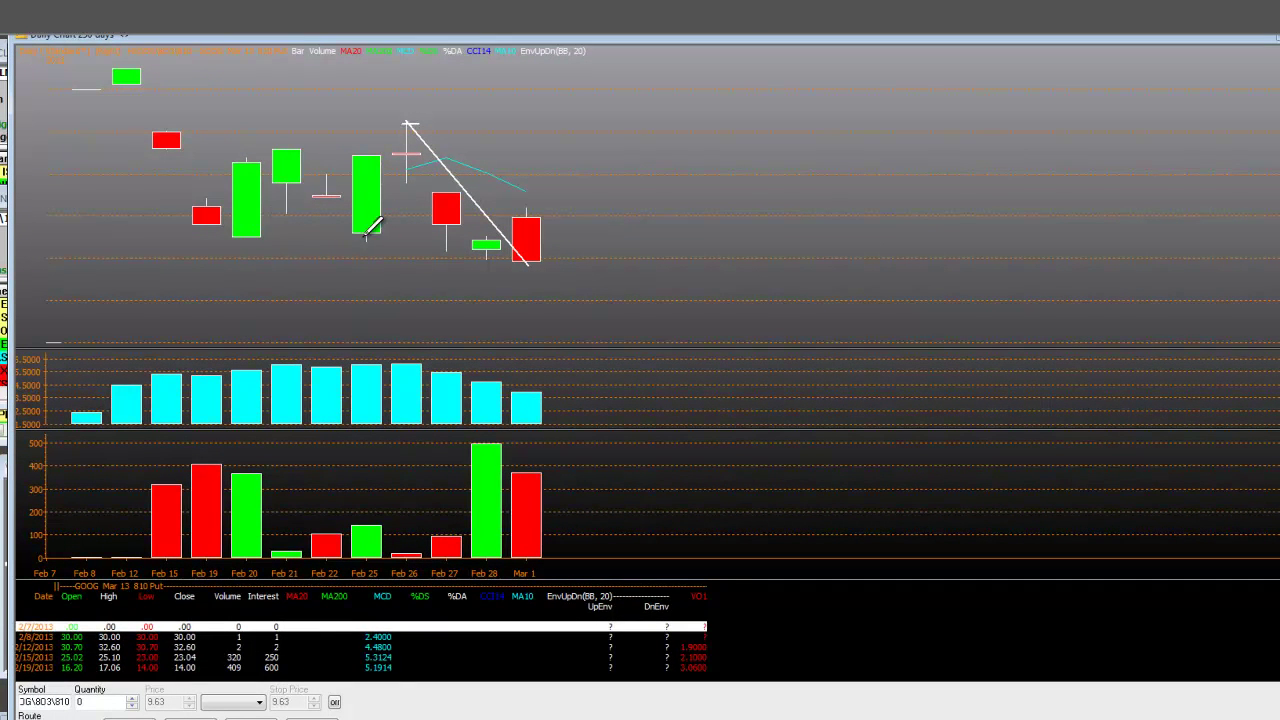
pyautogui.moveTo(366, 239); pyautogui.dragTo(407, 122)
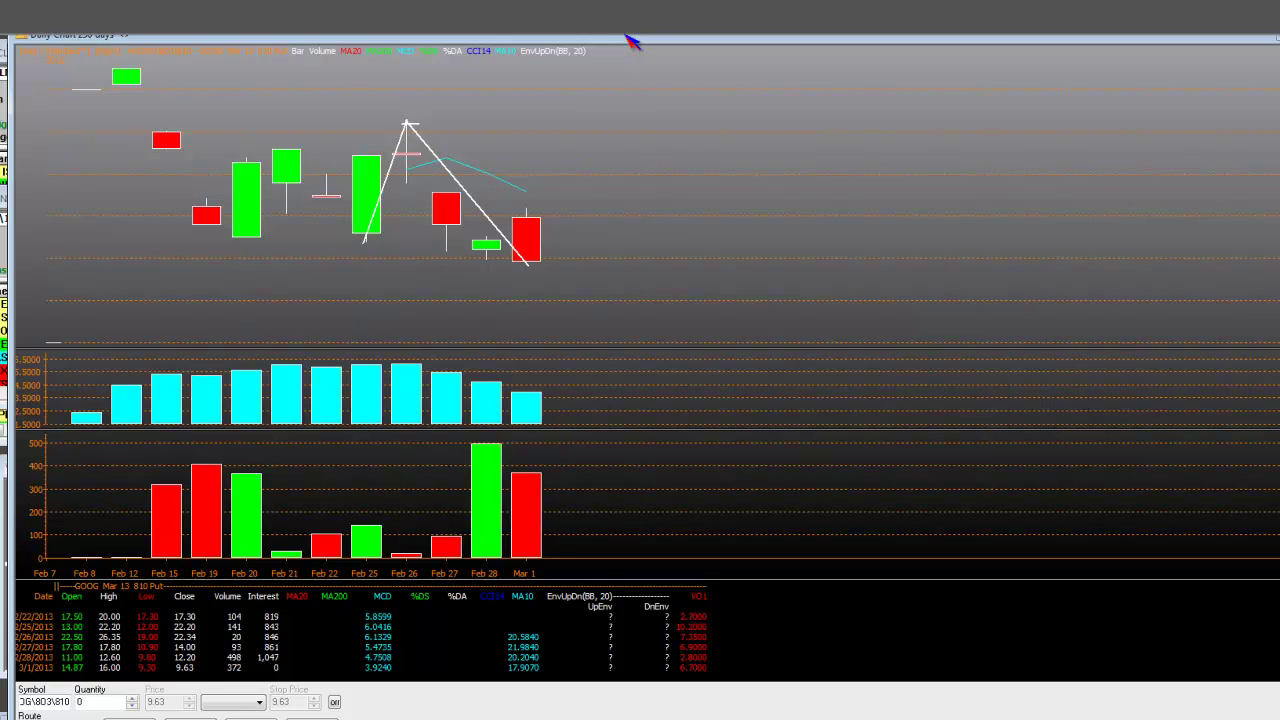
pyautogui.moveTo(622, 50)
pyautogui.mouseDown()
pyautogui.moveTo(604, 75)
pyautogui.moveTo(600, 128)
pyautogui.moveTo(608, 40)
pyautogui.moveTo(597, 52)
pyautogui.mouseUp()
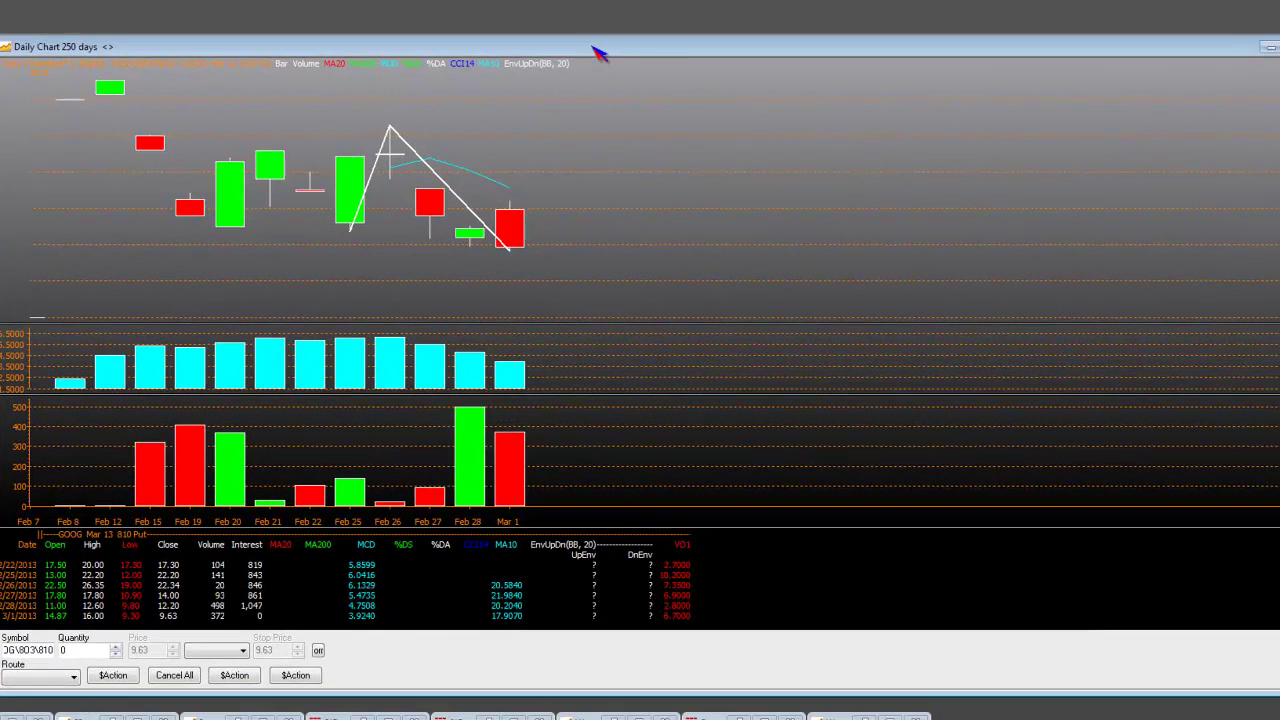
pyautogui.click(131, 617)
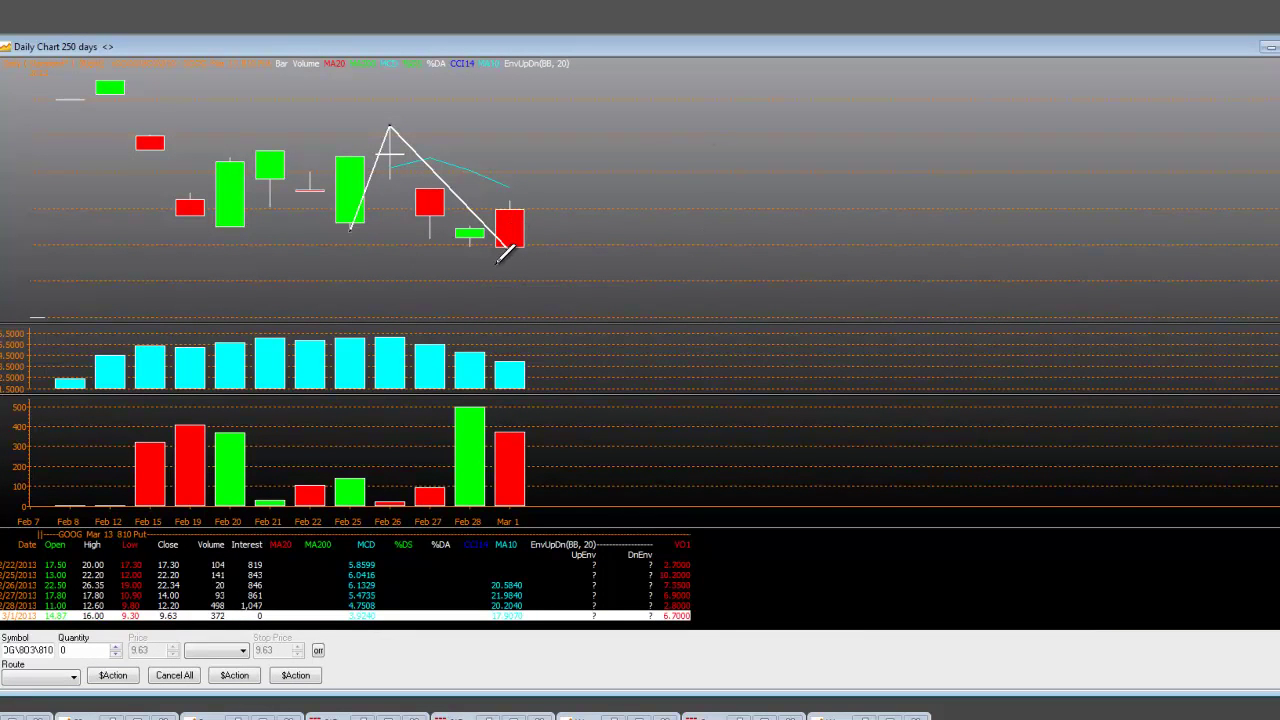
pyautogui.moveTo(496, 262); pyautogui.dragTo(545, 262)
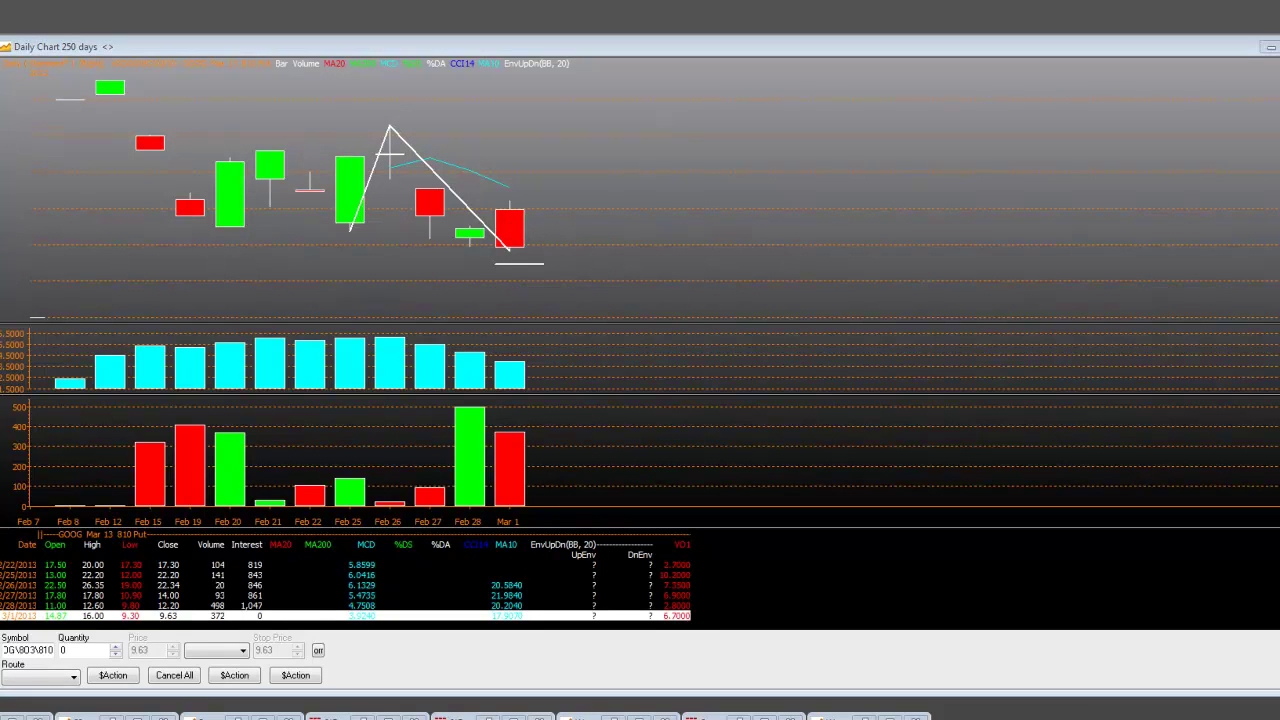
# Step: Compare the GOOG 60-minute chart with the marked 810 put daily chart, moving the 60-minute window over and off it
pyautogui.hotkey('alt', 'Tab')
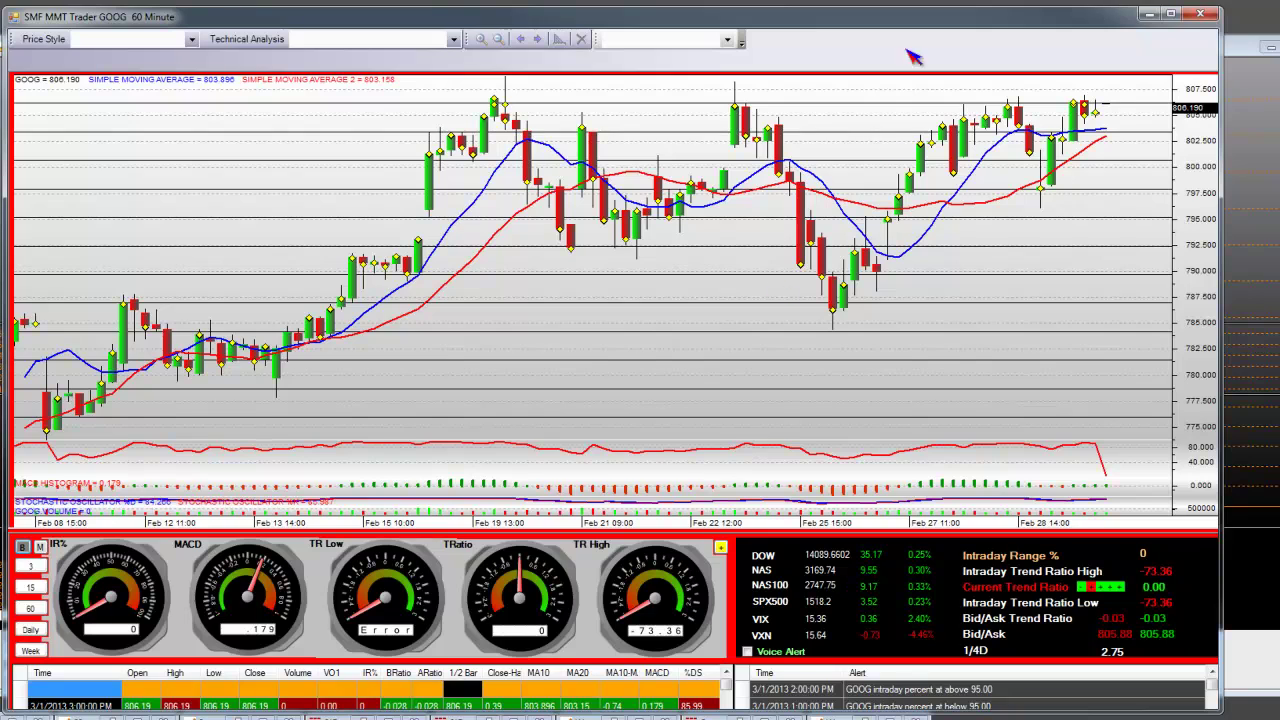
pyautogui.moveTo(934, 32); pyautogui.dragTo(866, 292)
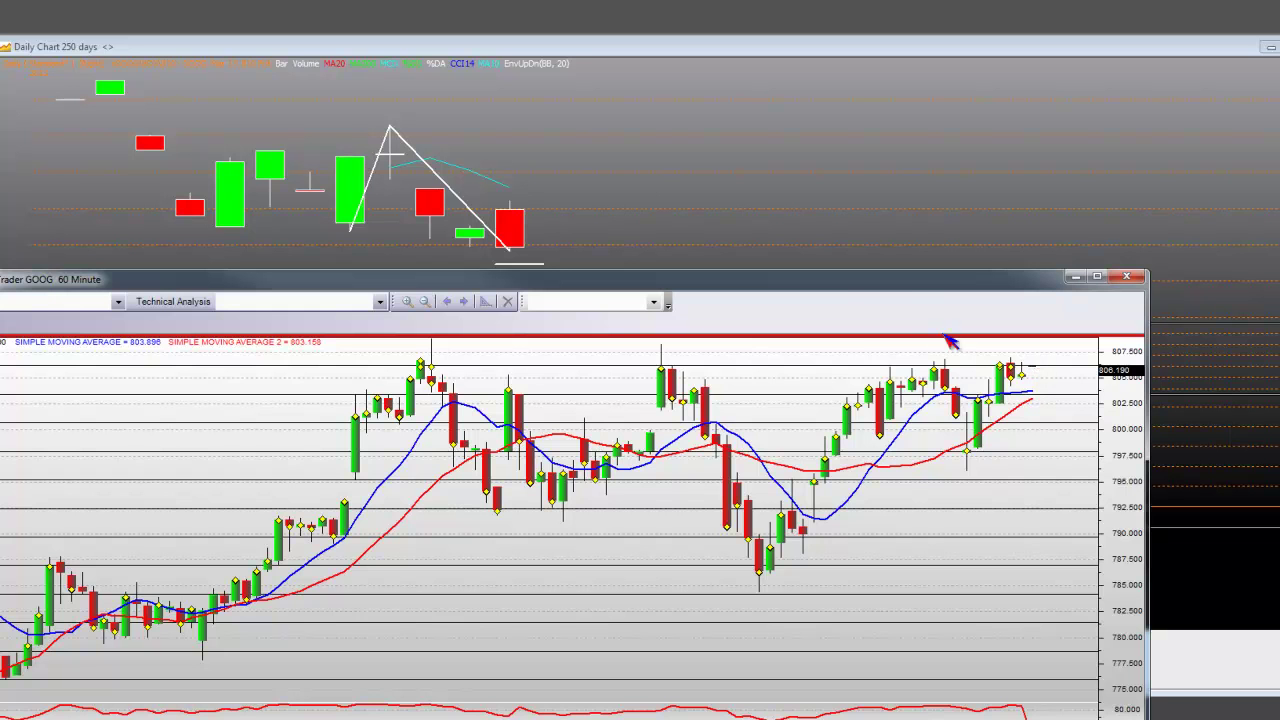
pyautogui.moveTo(851, 294); pyautogui.dragTo(924, 180)
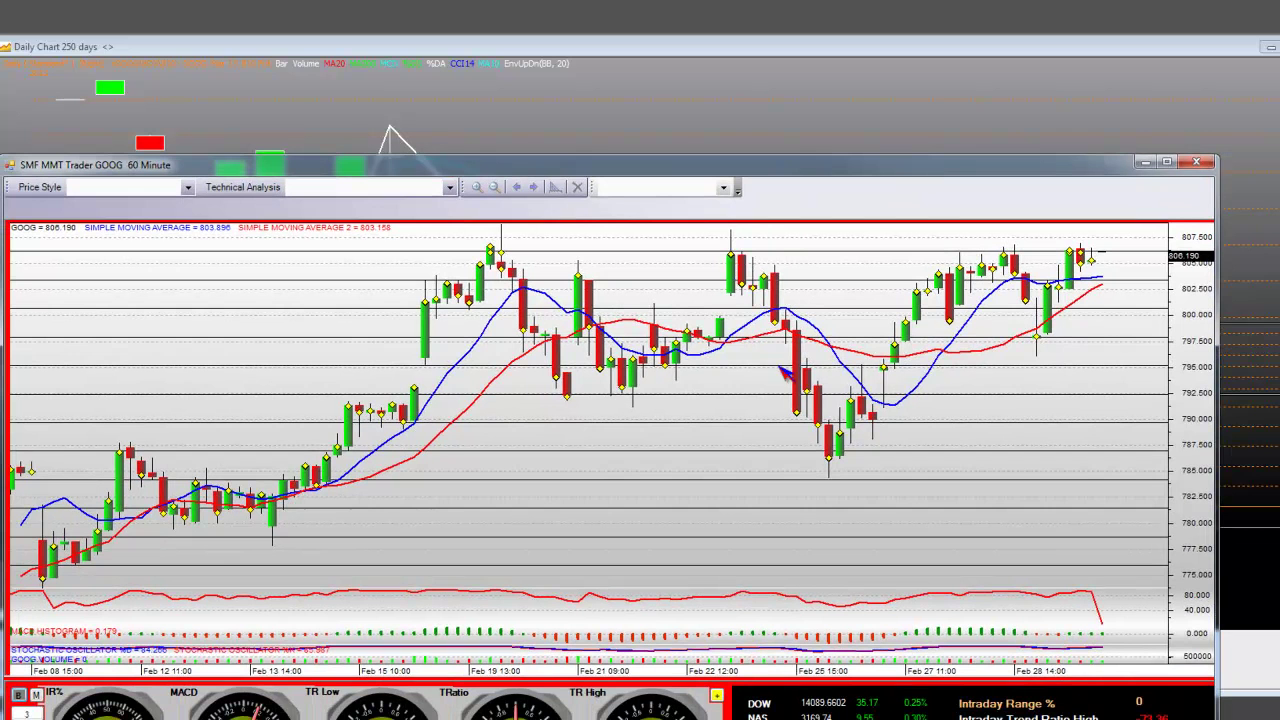
pyautogui.moveTo(690, 168); pyautogui.dragTo(643, 355)
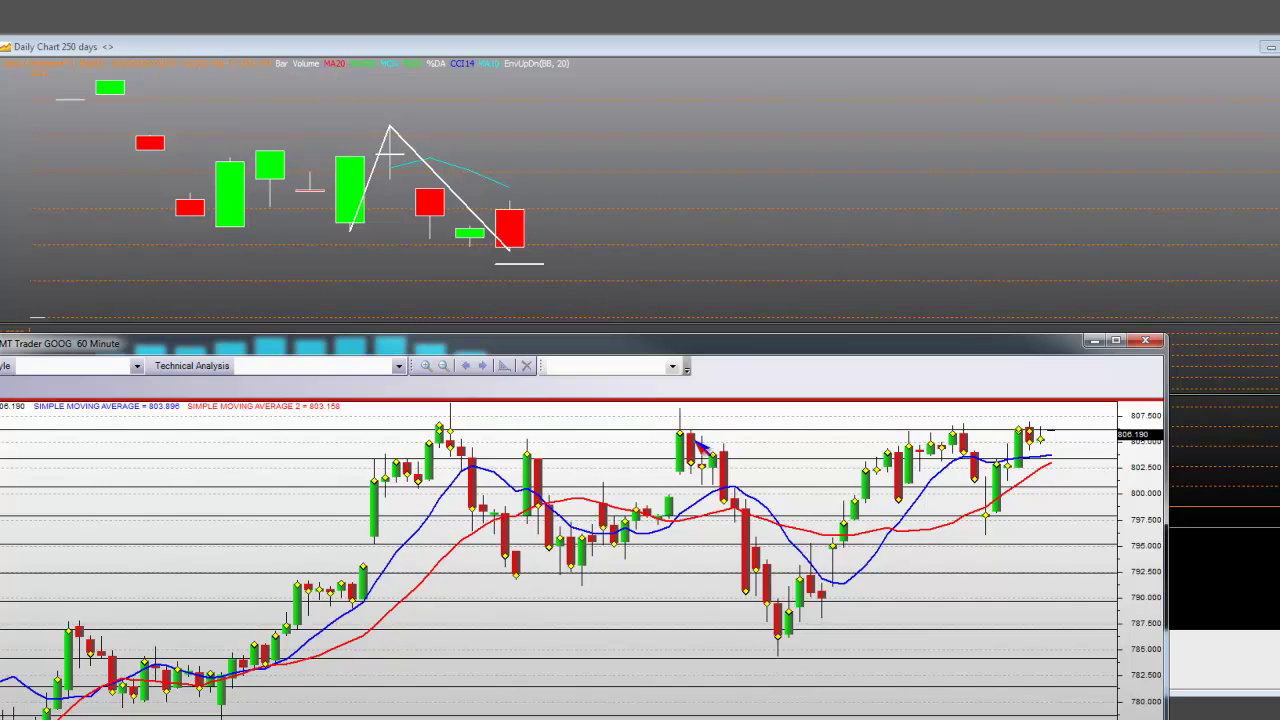
pyautogui.moveTo(732, 352); pyautogui.dragTo(784, 16)
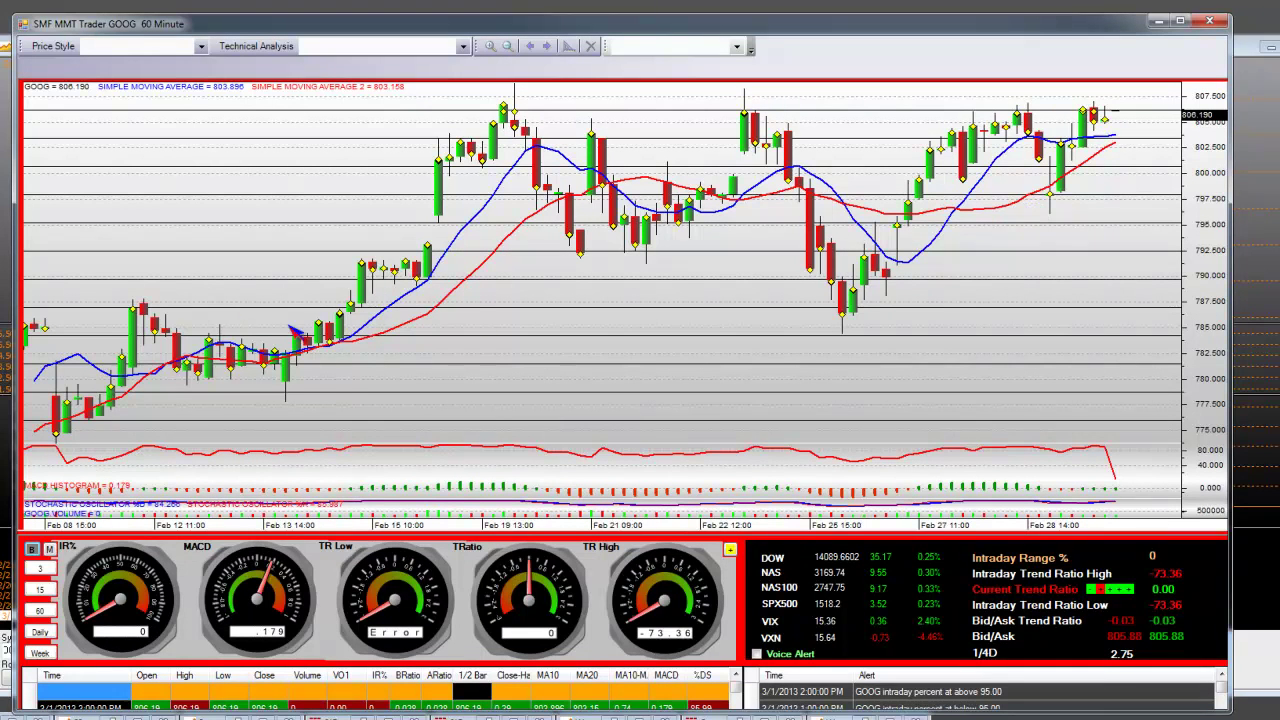
pyautogui.moveTo(750, 40); pyautogui.dragTo(748, 194)
pyautogui.moveTo(1115, 48); pyautogui.dragTo(955, 187)
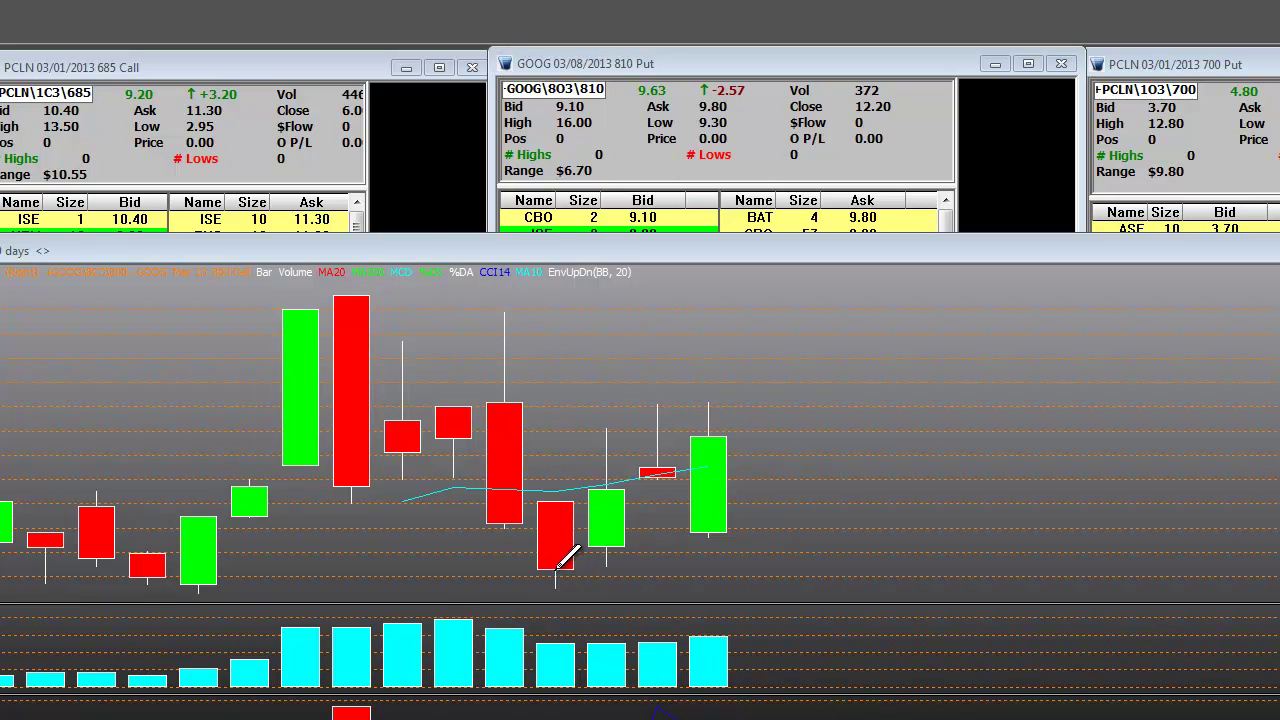
# Step: On the 800 call daily chart, draw a Feb 20 high to Feb 26 low line, two crossing lines near the February highs and a horizontal from Feb 25
pyautogui.moveTo(776, 250); pyautogui.dragTo(826, 126)
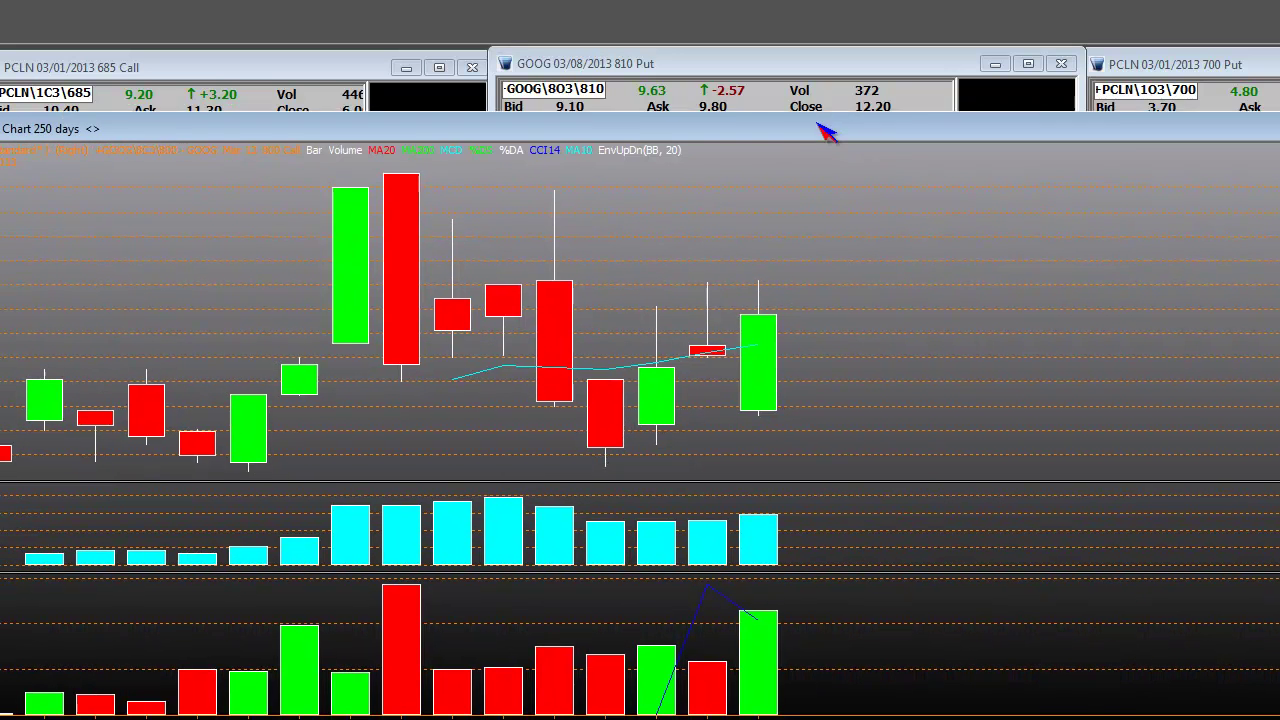
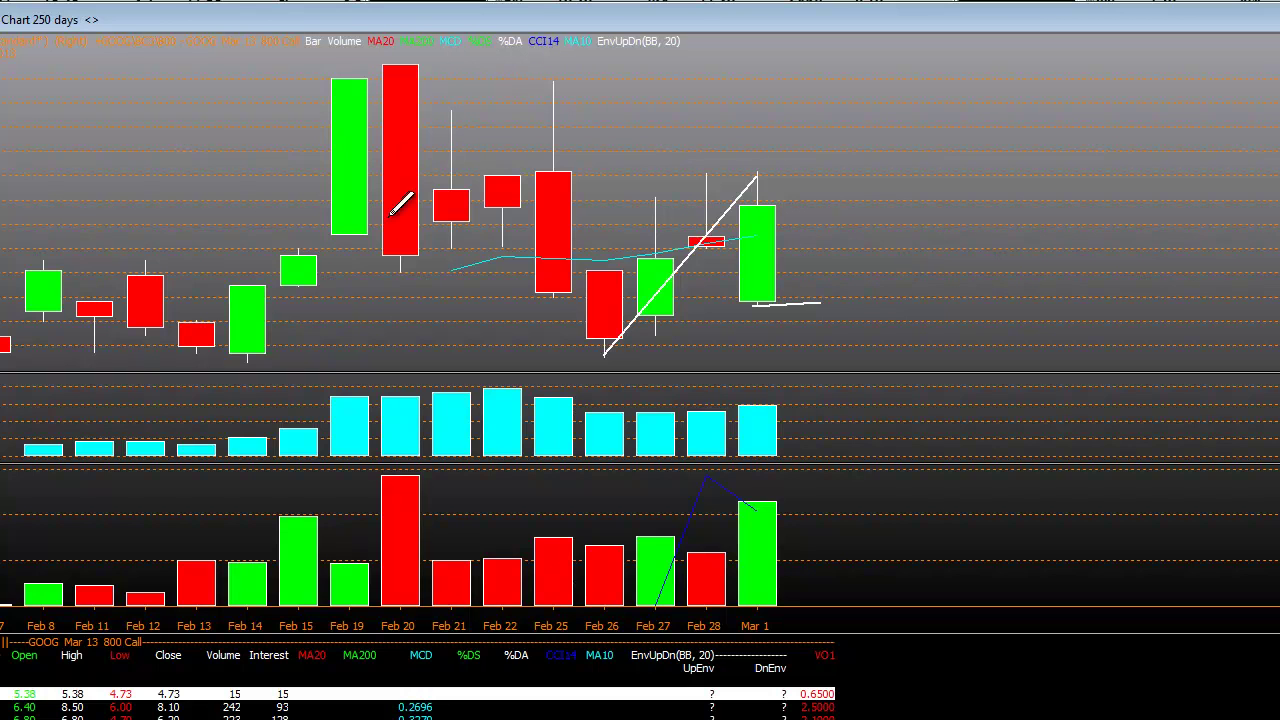
pyautogui.moveTo(418, 62)
pyautogui.mouseDown()
pyautogui.moveTo(560, 250)
pyautogui.moveTo(604, 352)
pyautogui.mouseUp()
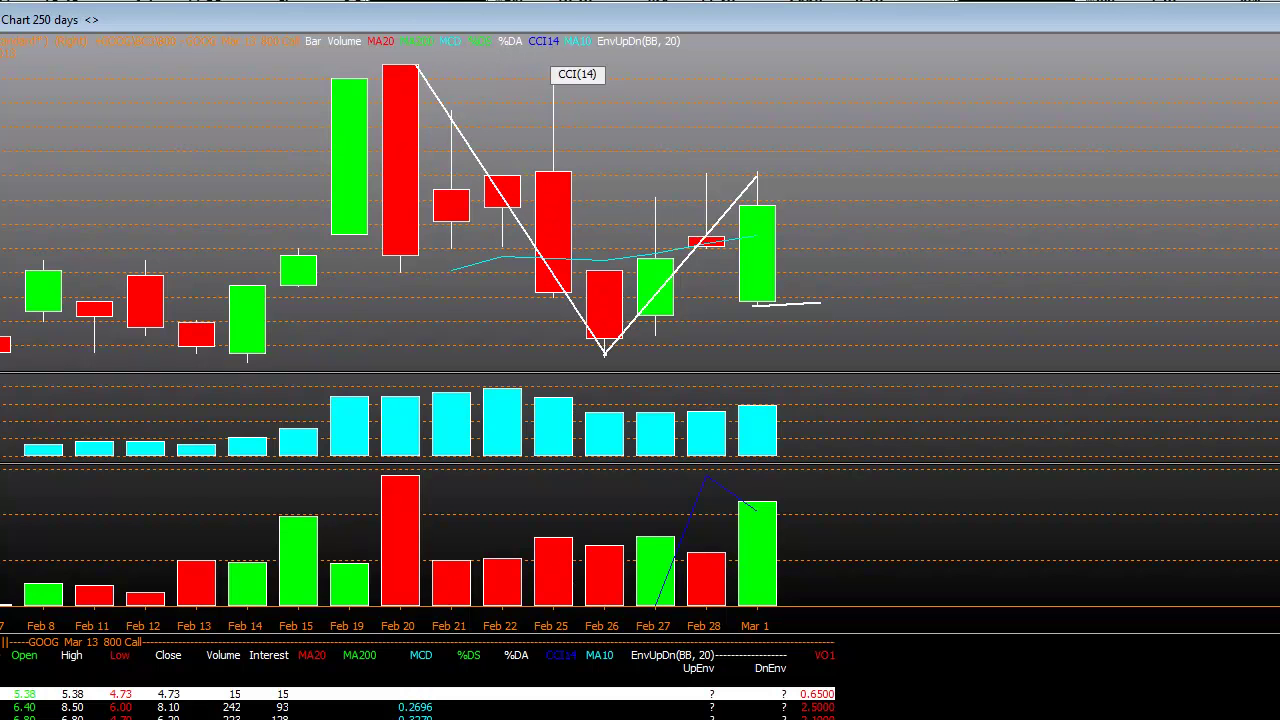
pyautogui.moveTo(355, 75)
pyautogui.mouseDown()
pyautogui.moveTo(549, 105)
pyautogui.moveTo(540, 119)
pyautogui.mouseUp()
pyautogui.moveTo(372, 113); pyautogui.dragTo(500, 95)
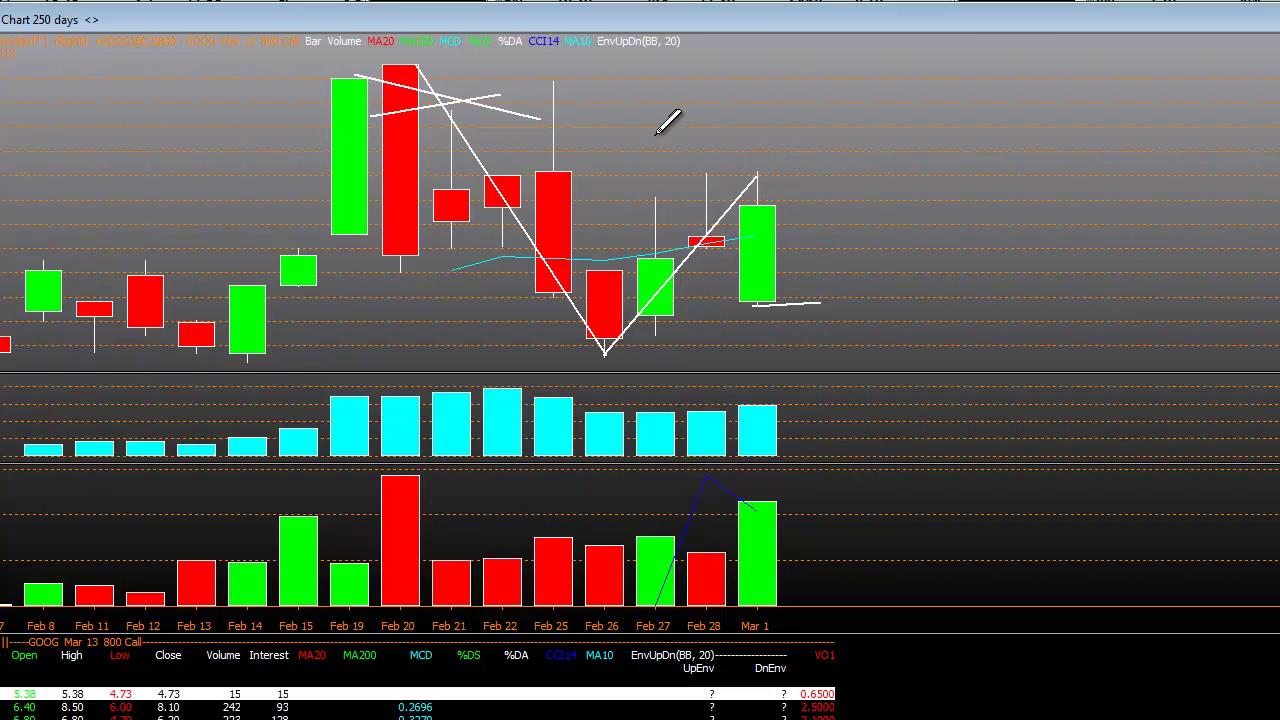
pyautogui.click(553, 147)
pyautogui.click(845, 147)
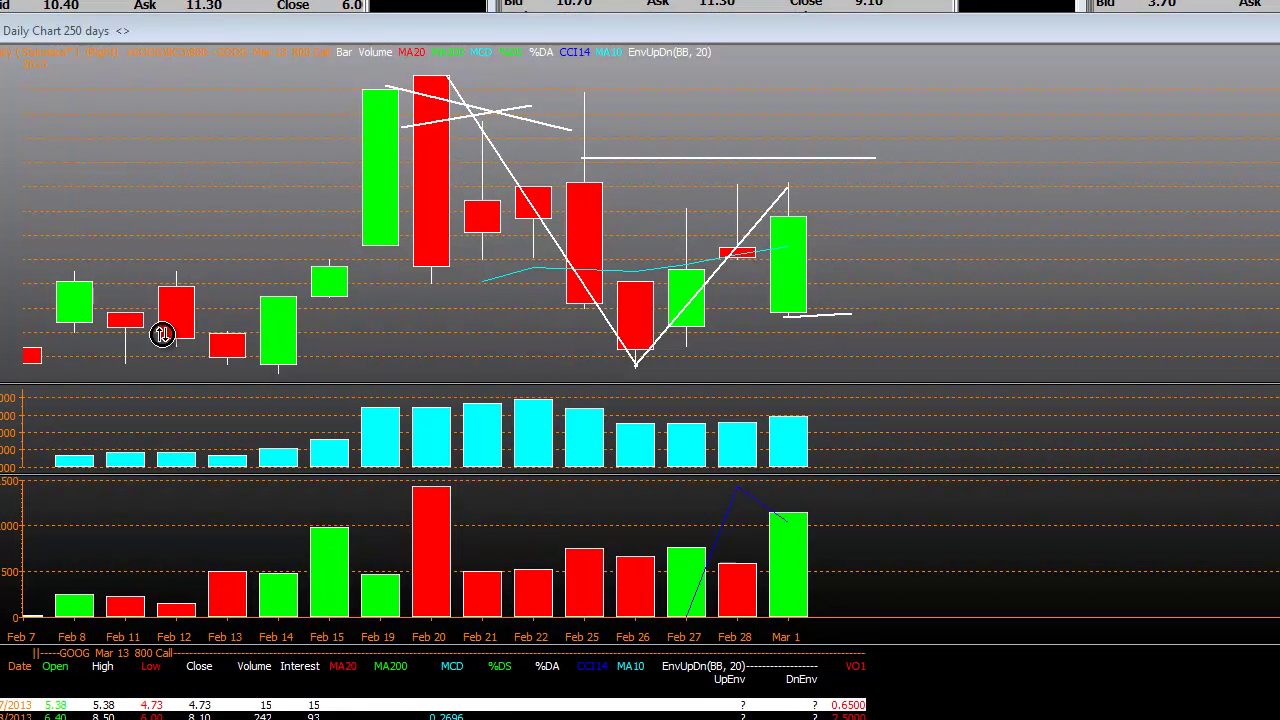
# Step: Switch the daily chart to the GOOG Mar 13 790 call
pyautogui.press('Down')
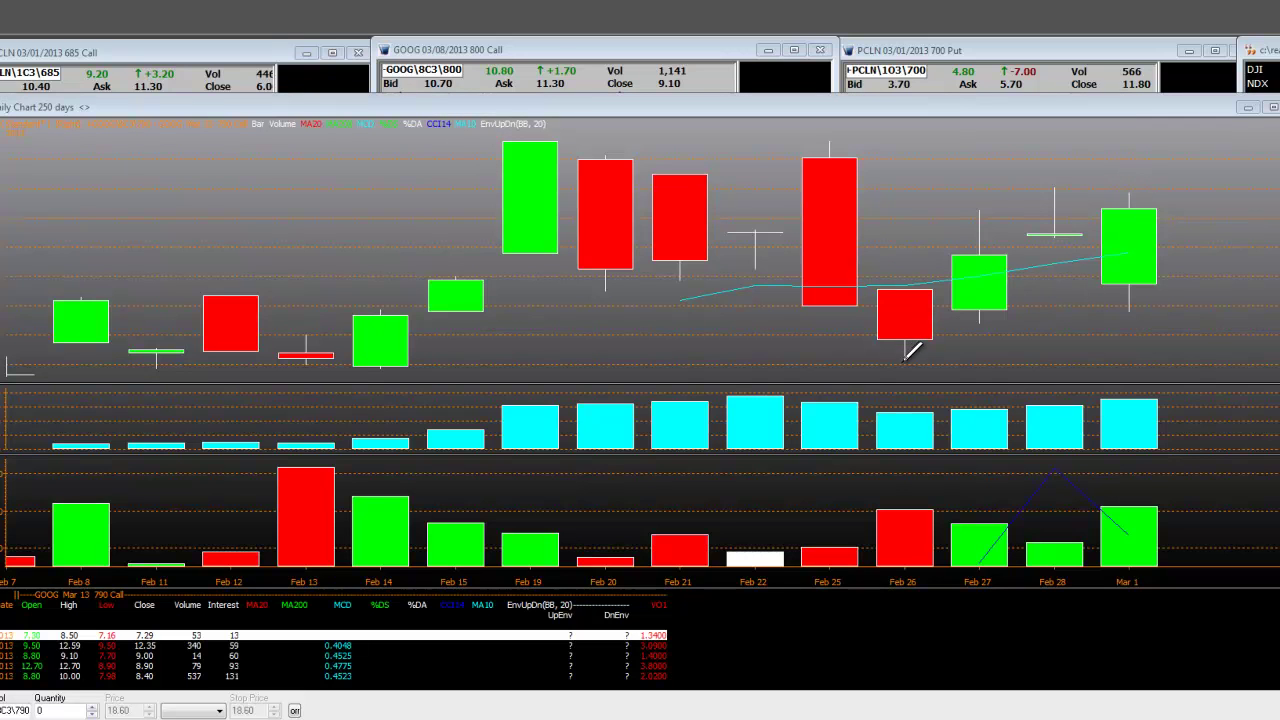
# Step: On the 790 call daily chart, draw a trend line from the Feb 19 high to the Feb 26 low, then leave the line tool
pyautogui.moveTo(556, 144); pyautogui.dragTo(906, 357)
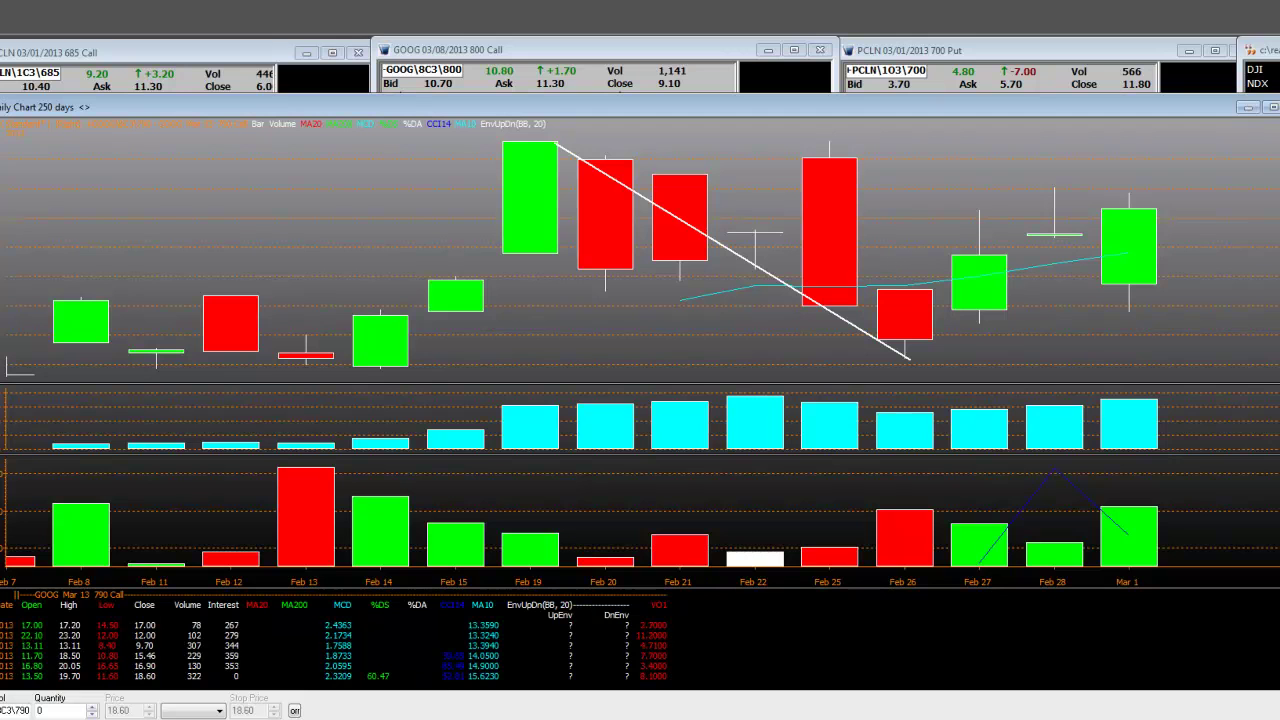
pyautogui.click(108, 679)
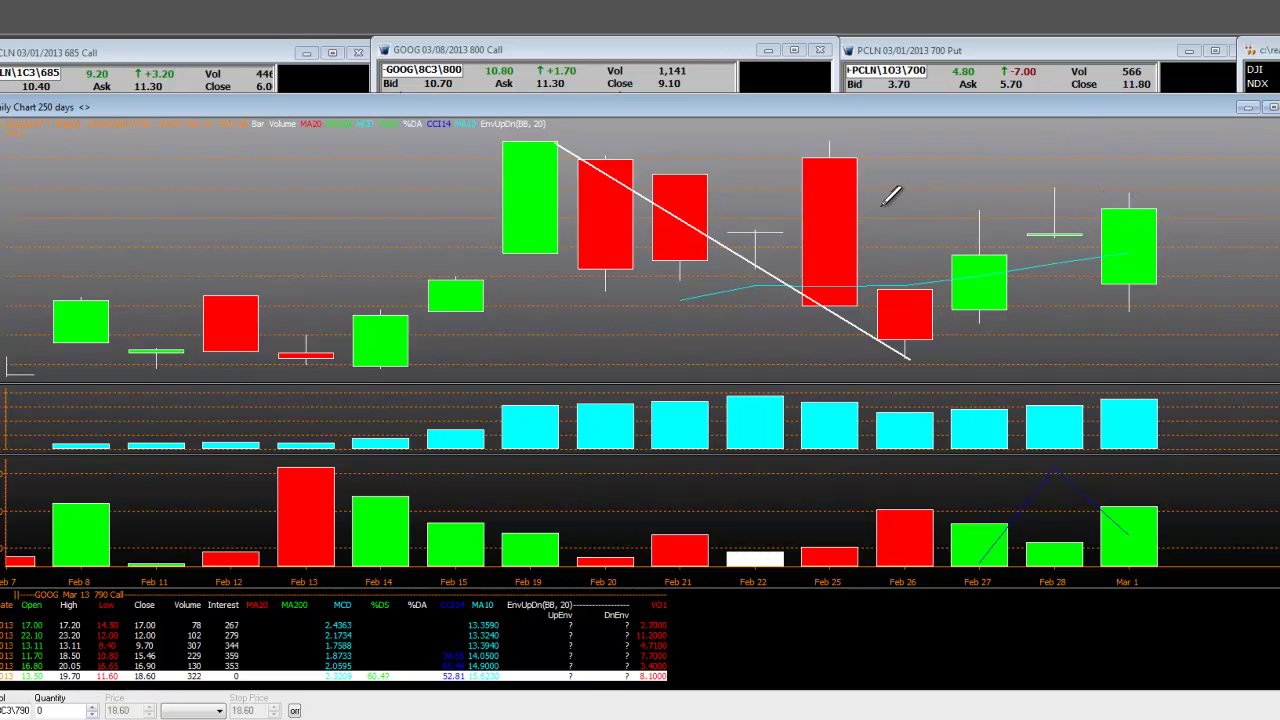
pyautogui.rightClick(430, 223)
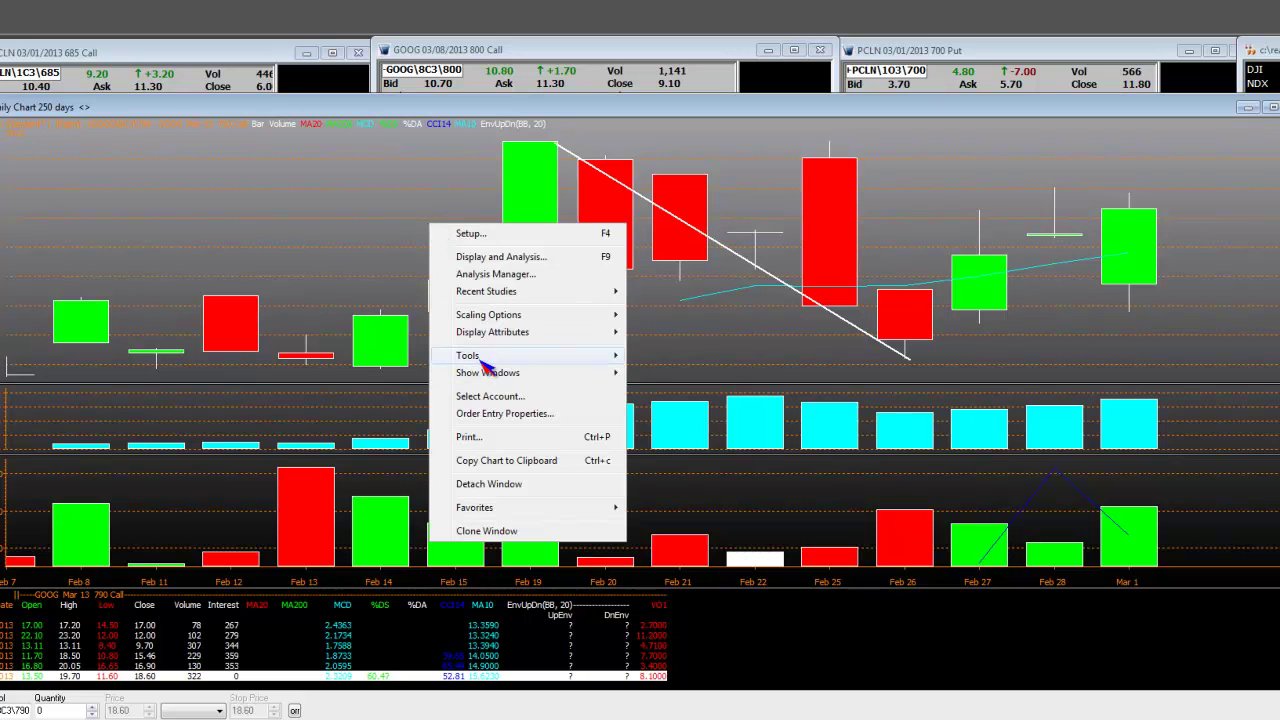
pyautogui.moveTo(485, 364)
pyautogui.click(697, 360)
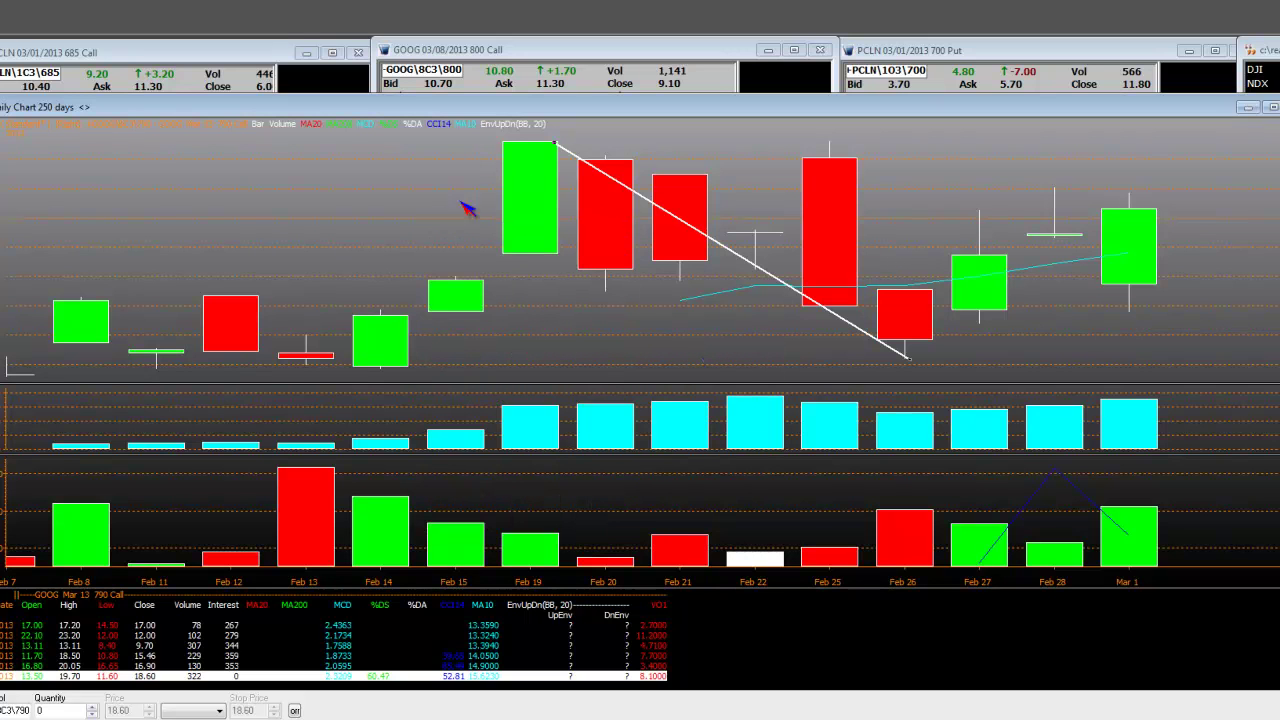
# Step: Read the 790 call's daily figures for Feb 19, Feb 25, Feb 20, Feb 26 and Feb 28
pyautogui.click(530, 193)
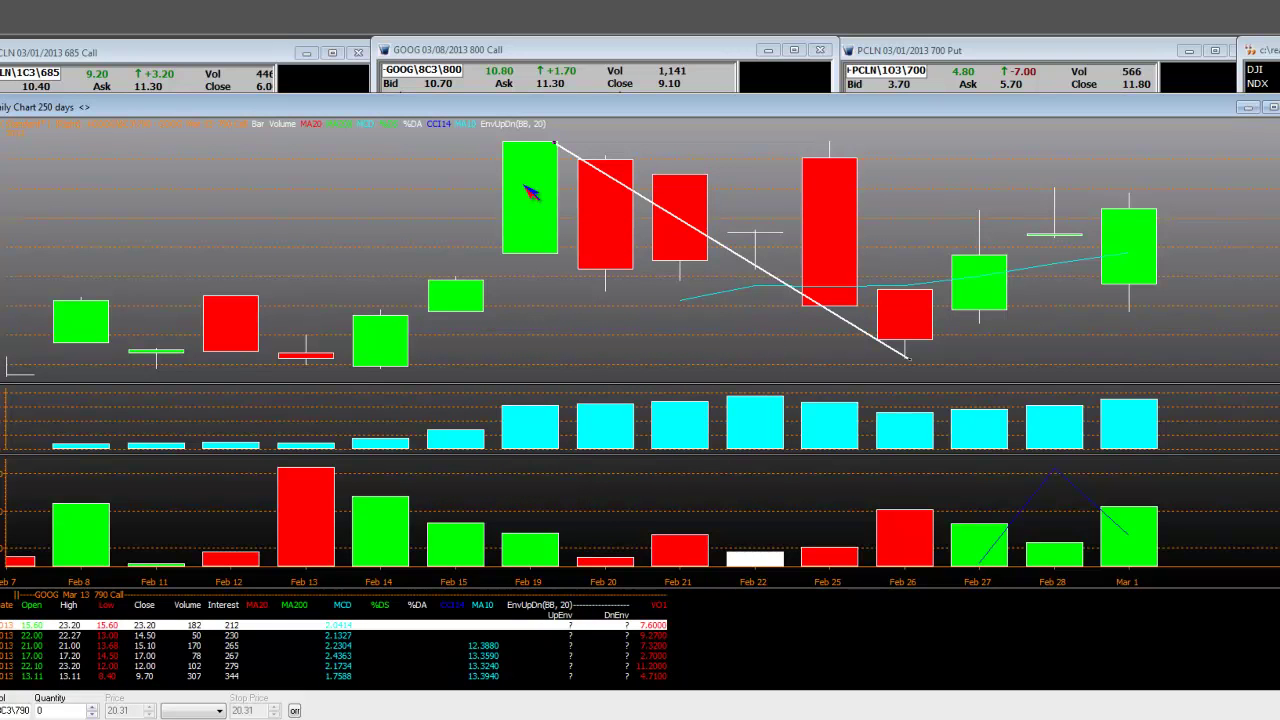
pyautogui.click(850, 180)
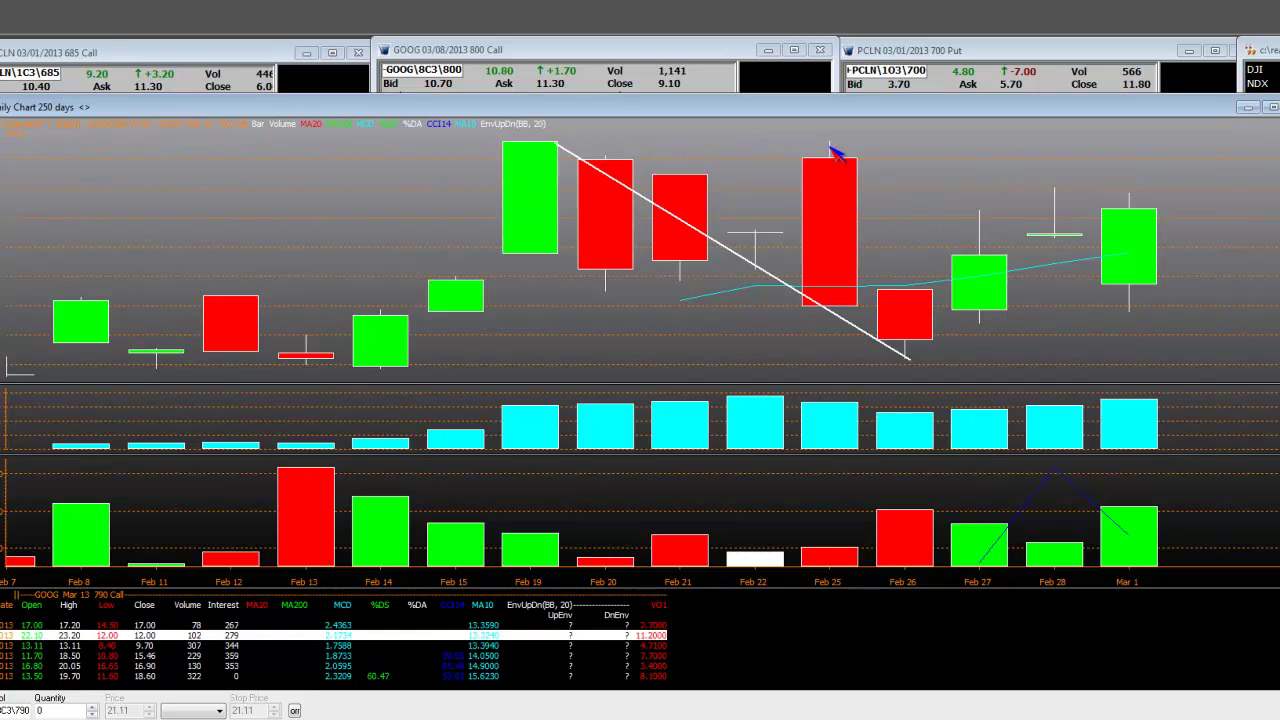
pyautogui.click(605, 200)
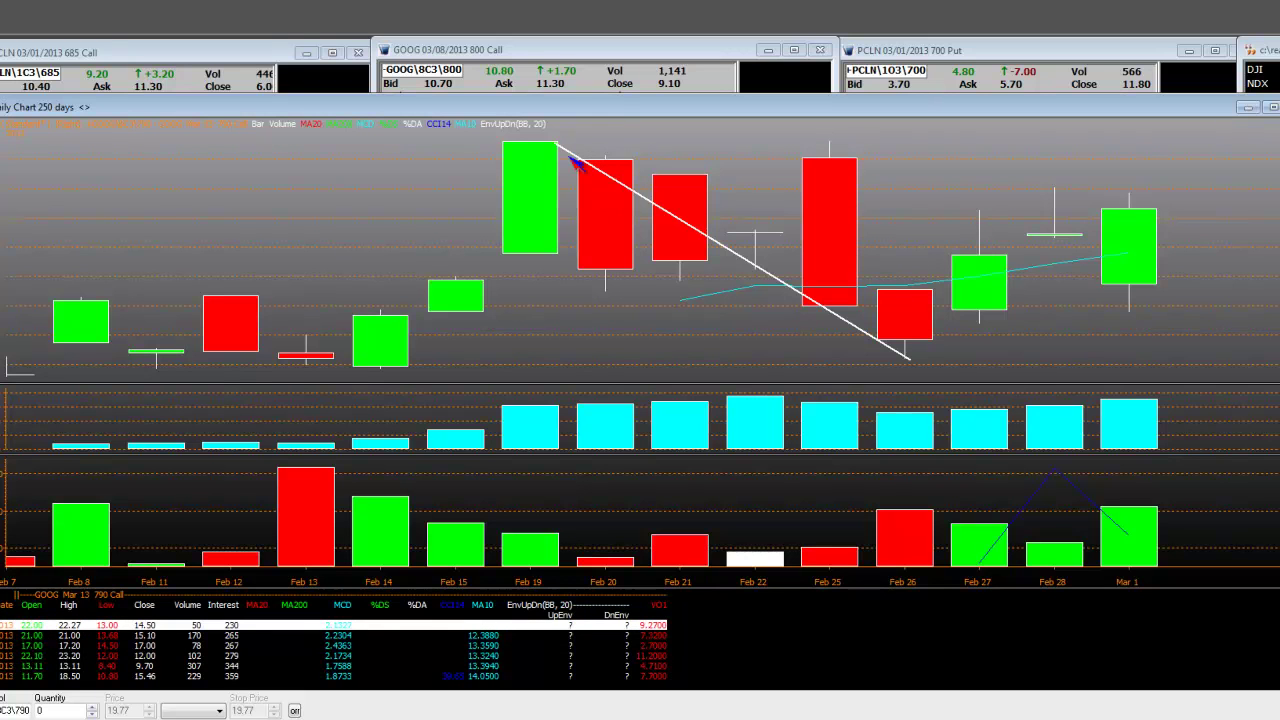
pyautogui.click(900, 320)
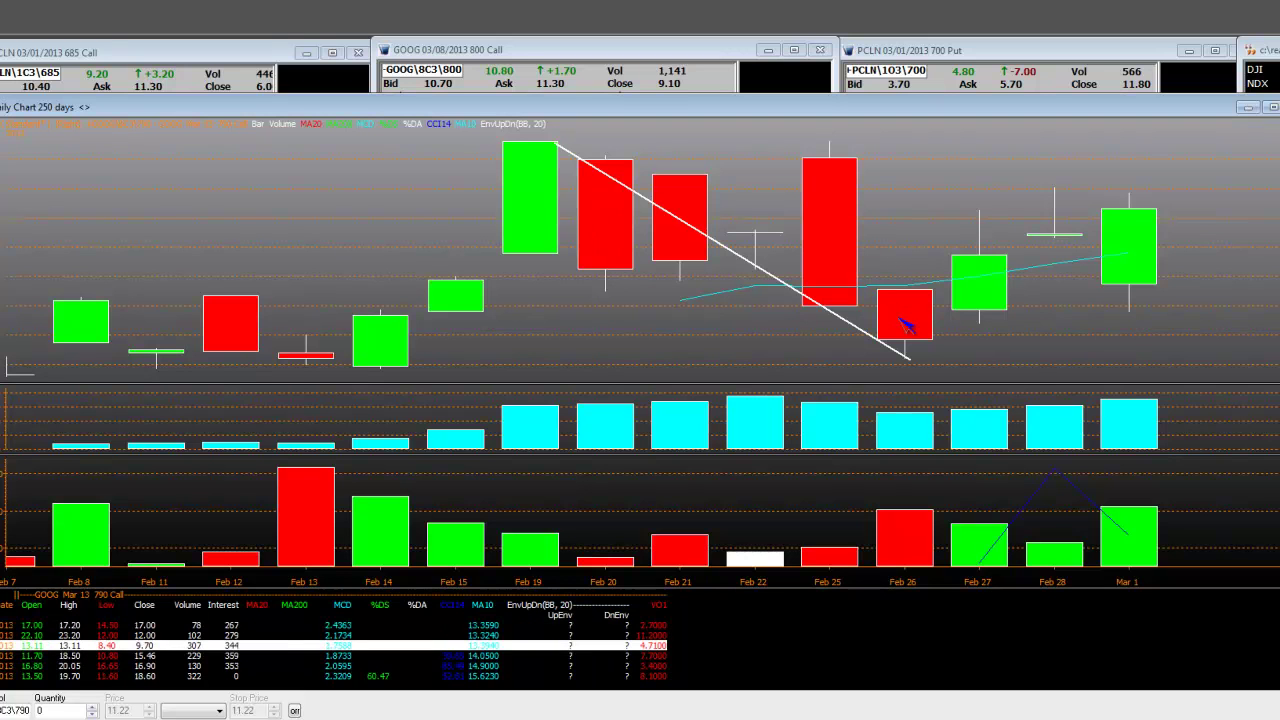
pyautogui.click(1055, 201)
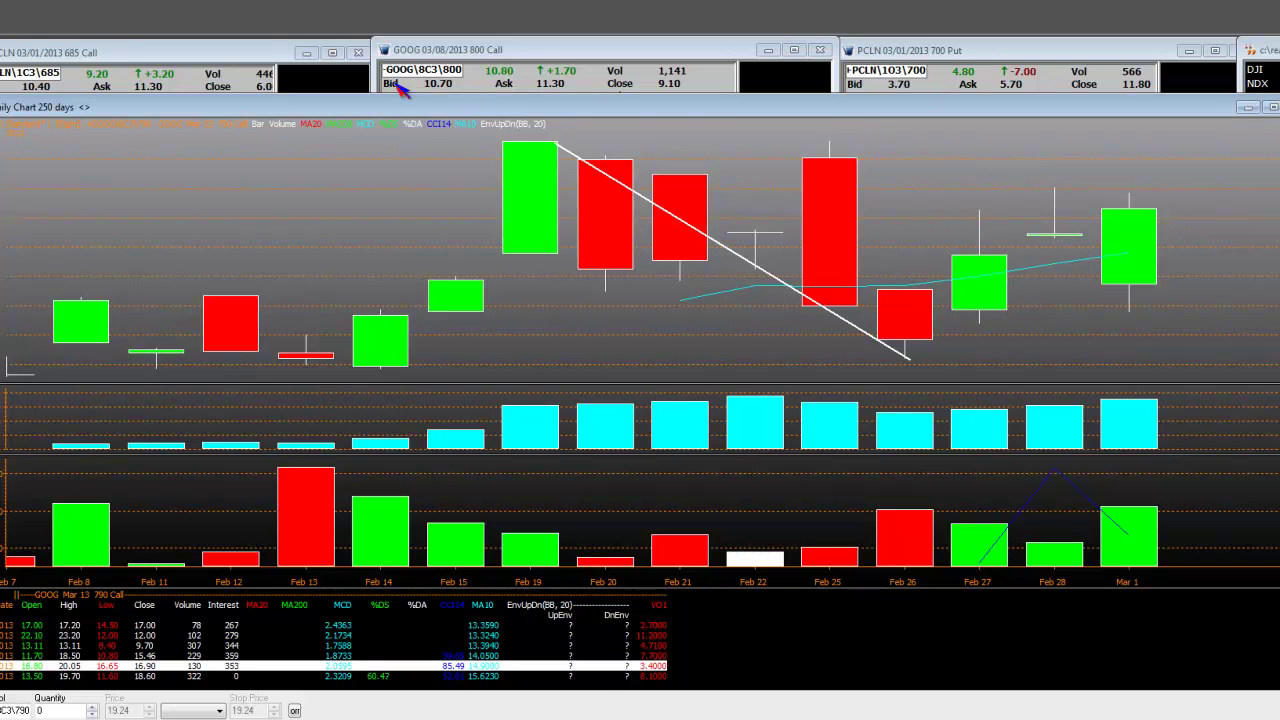
# Step: Add the GOOG 3/08/2013 770 call to the Options Alert List and show its daily chart
pyautogui.moveTo(0, 205); pyautogui.dragTo(905, 192)
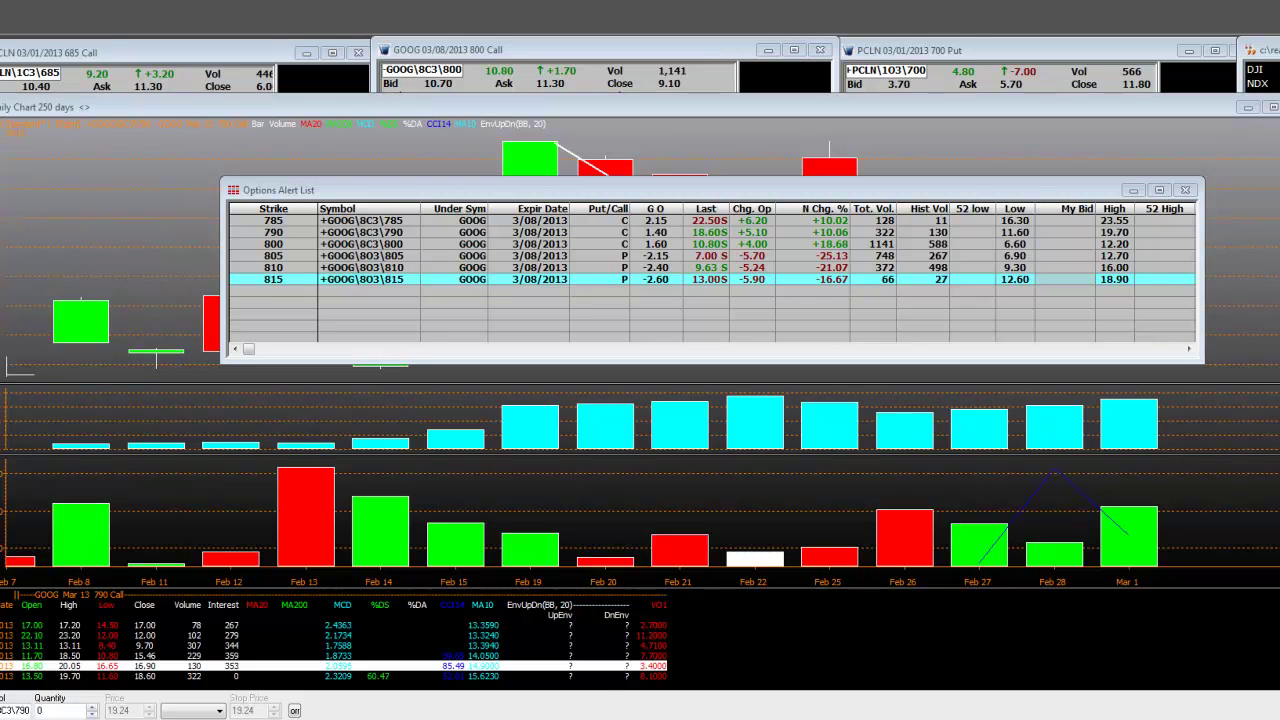
pyautogui.click(320, 303)
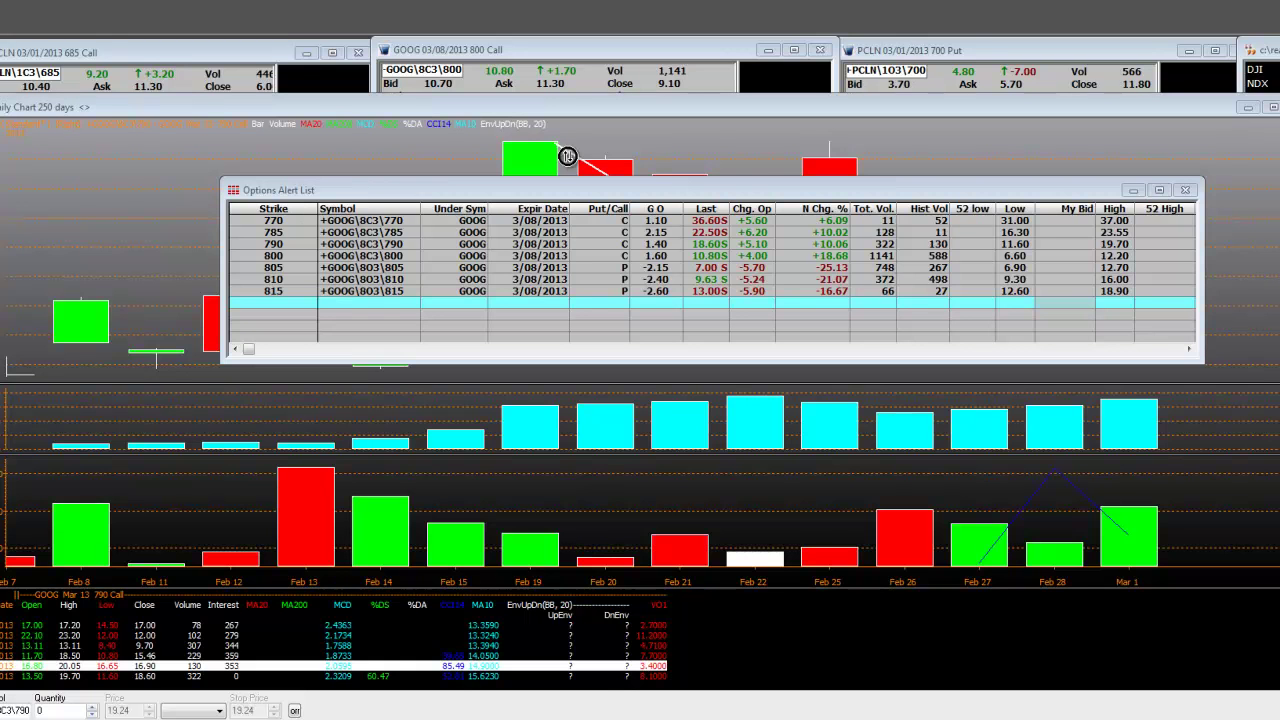
pyautogui.moveTo(697, 196); pyautogui.dragTo(606, 393)
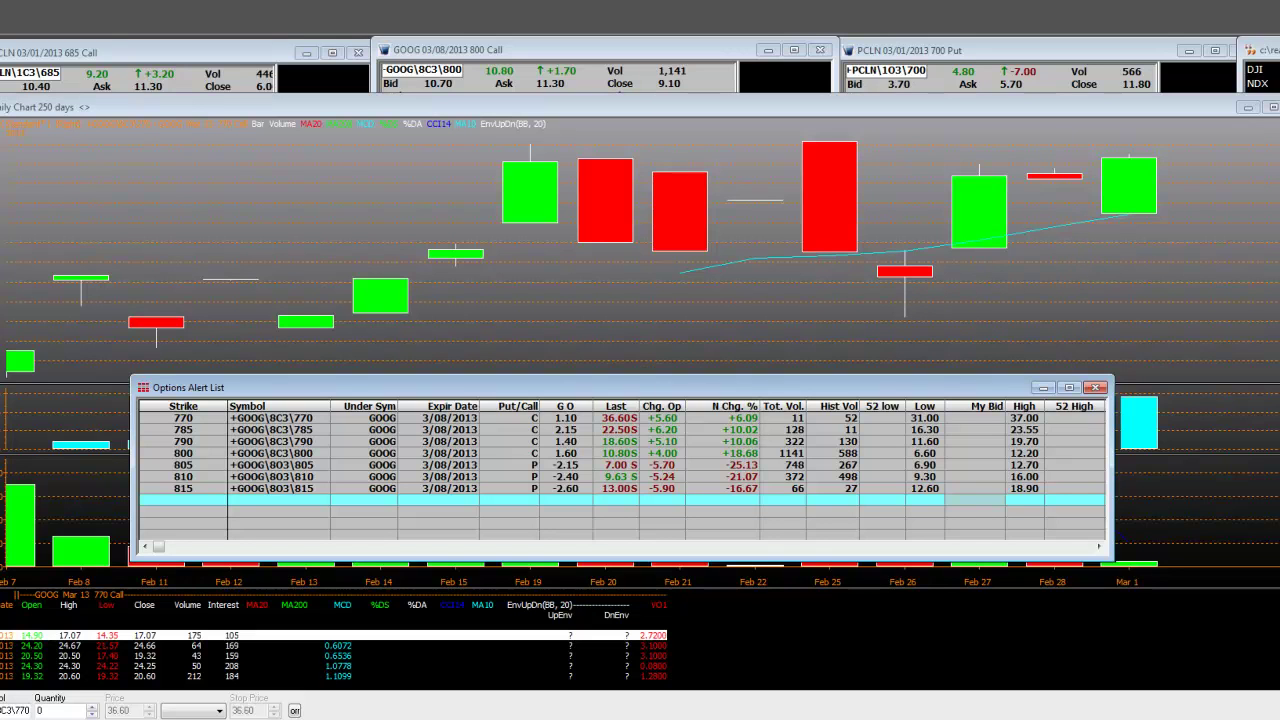
# Step: Switch the daily chart to the GOOG Mar 13 810 put and delete the vertical line at Mar 1
pyautogui.click(250, 476)
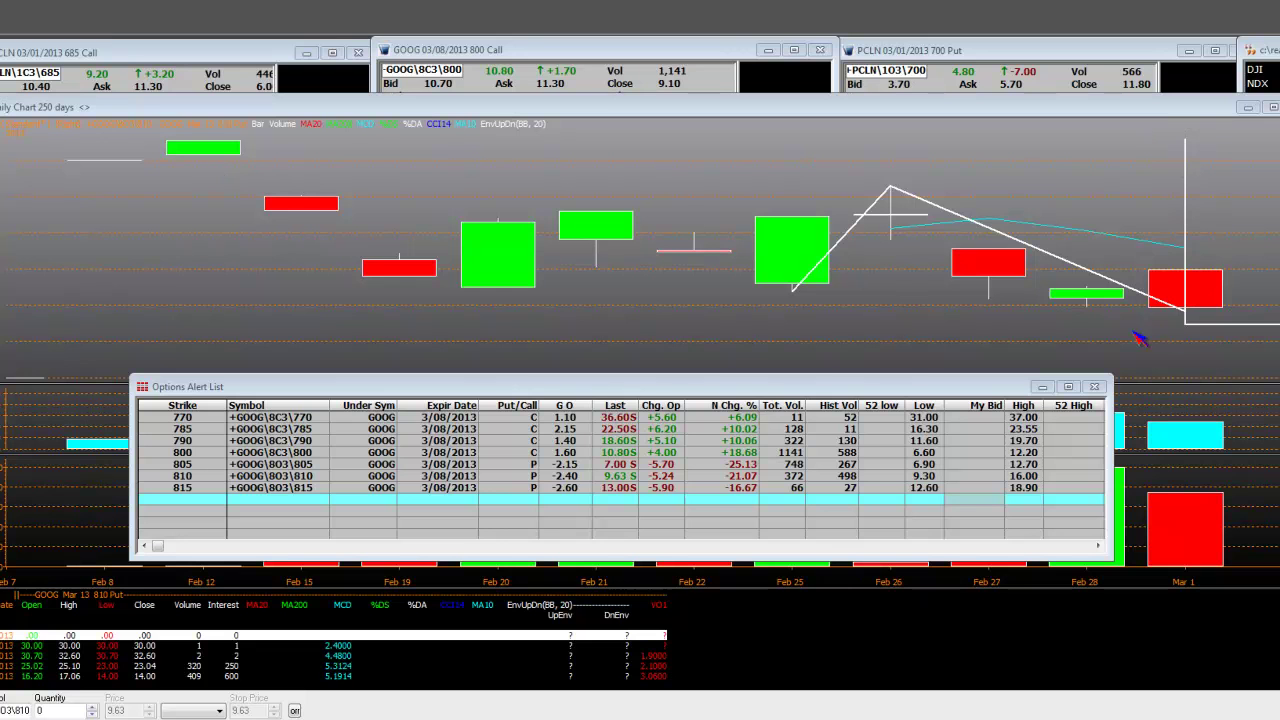
pyautogui.moveTo(485, 387); pyautogui.dragTo(550, 227)
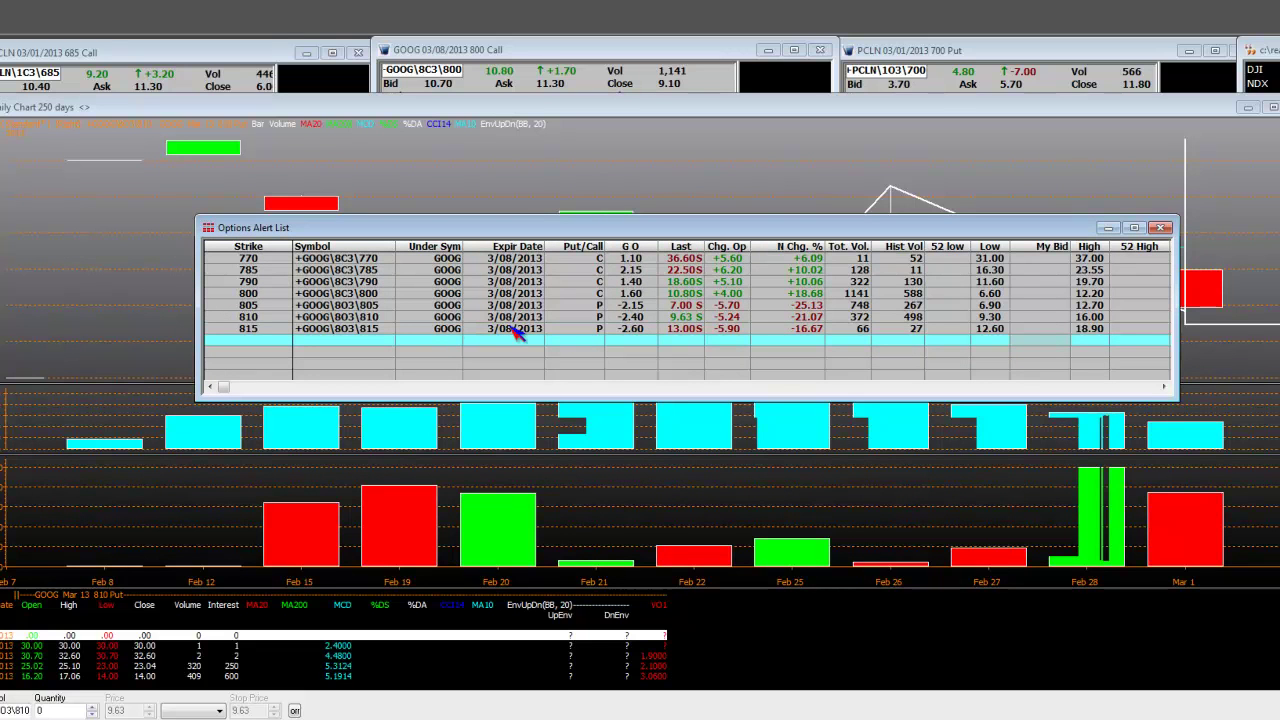
pyautogui.click(890, 214)
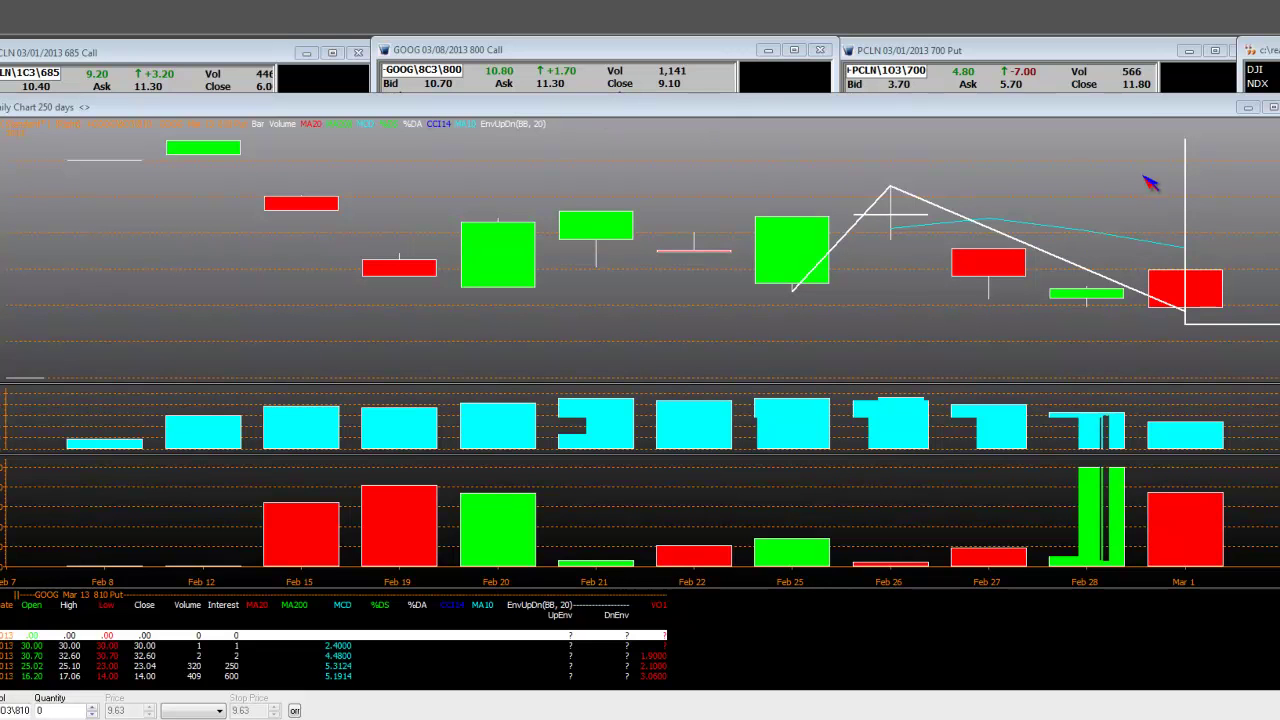
pyautogui.rightClick(1184, 232)
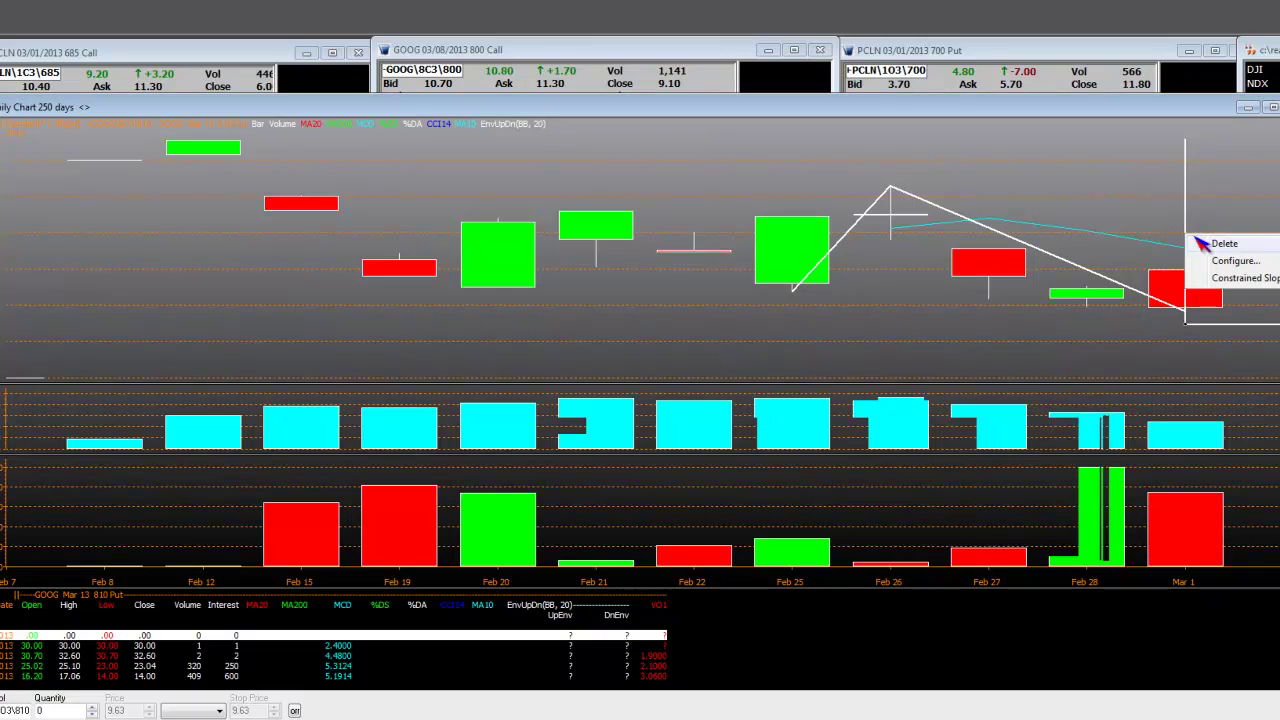
pyautogui.click(1217, 246)
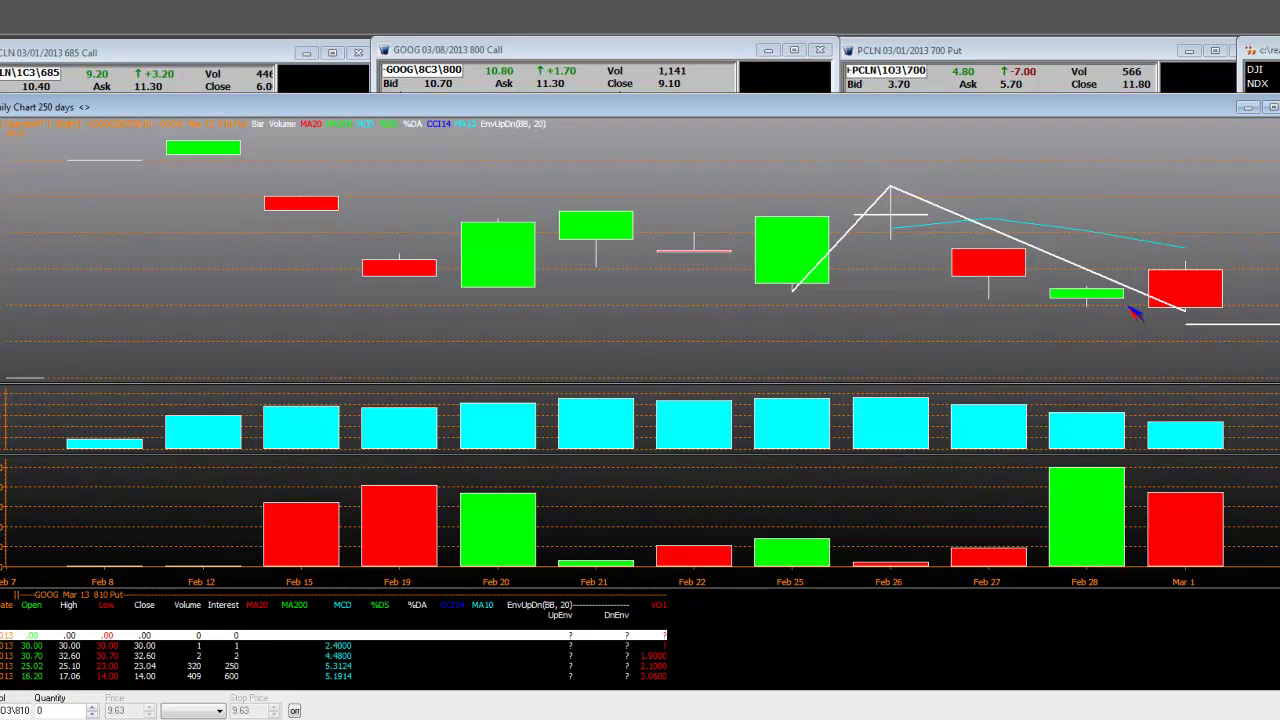
# Step: Lower the 810 put daily chart and place the GOOG 60-minute chart over it to examine the underlying price swings
pyautogui.moveTo(727, 106); pyautogui.dragTo(720, 238)
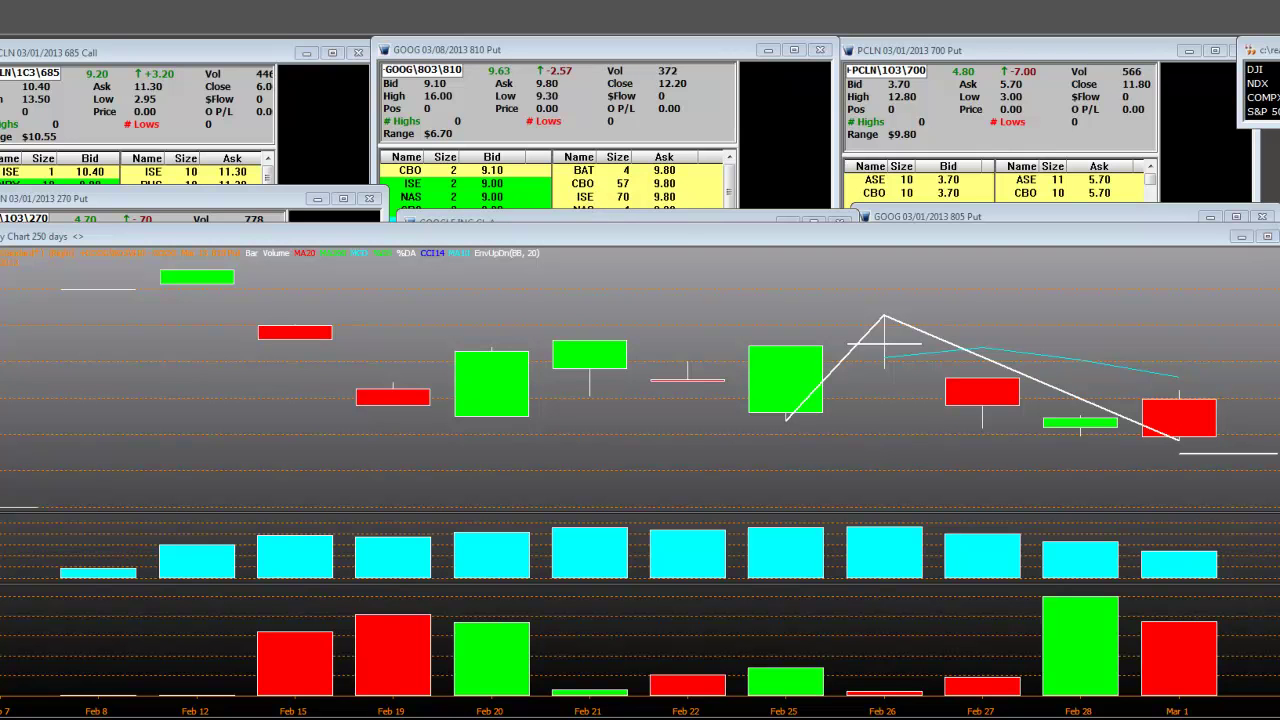
pyautogui.hotkey('alt', 'Tab')
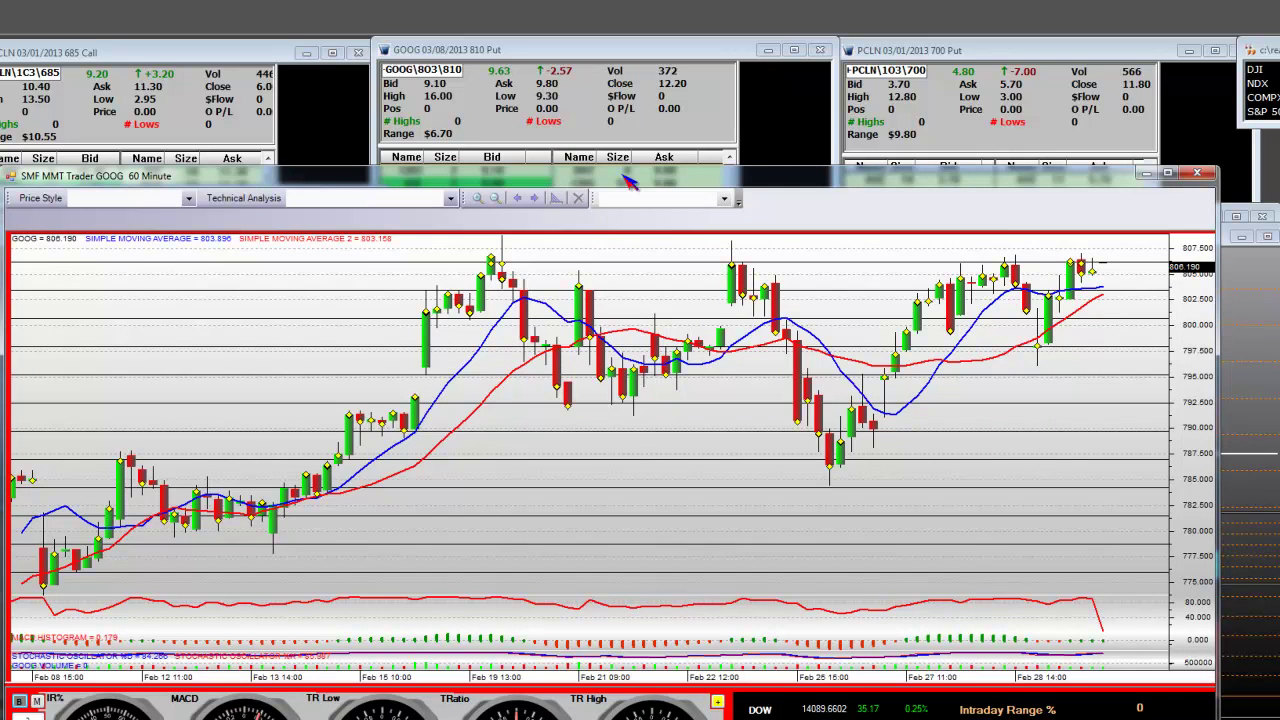
pyautogui.moveTo(628, 180); pyautogui.dragTo(611, 247)
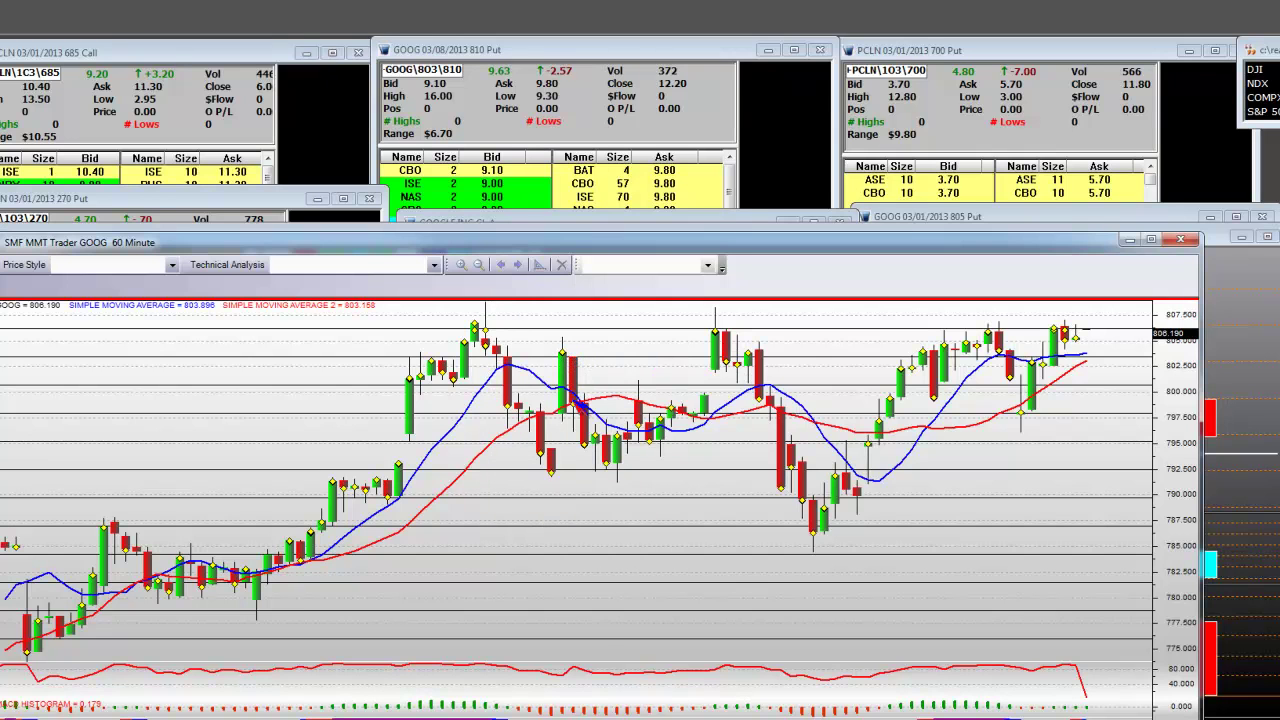
pyautogui.moveTo(580, 405)
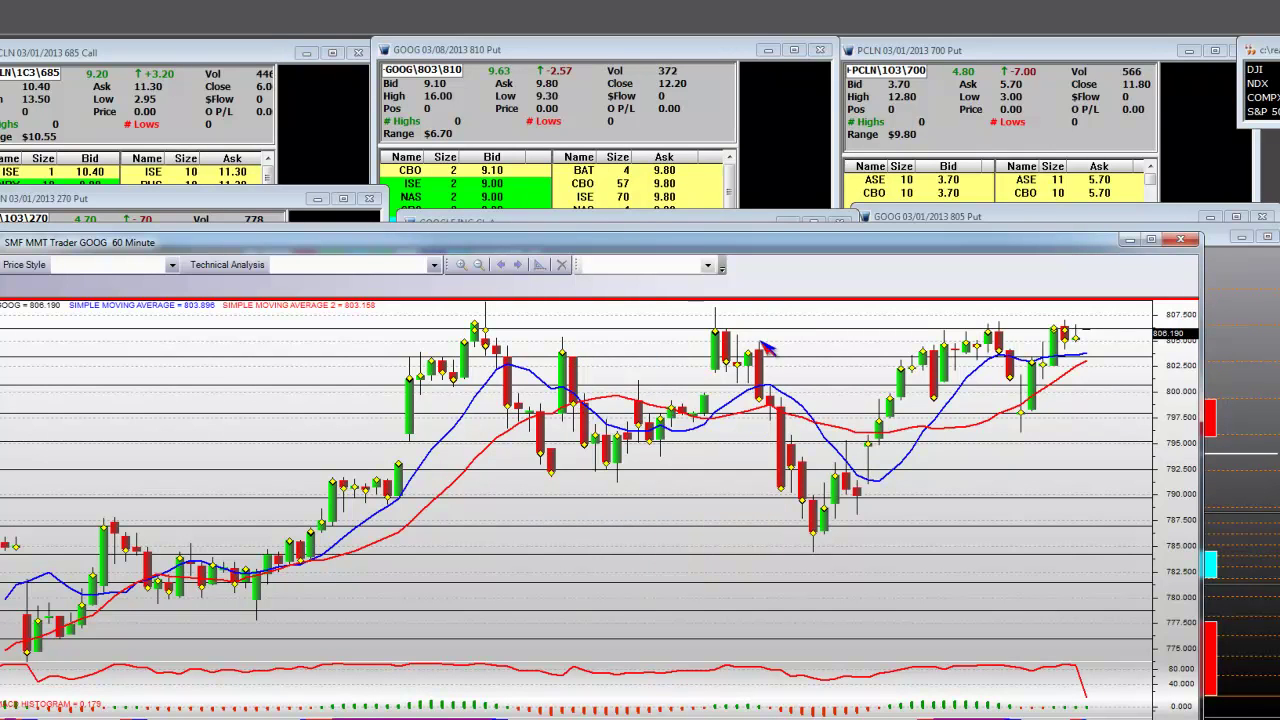